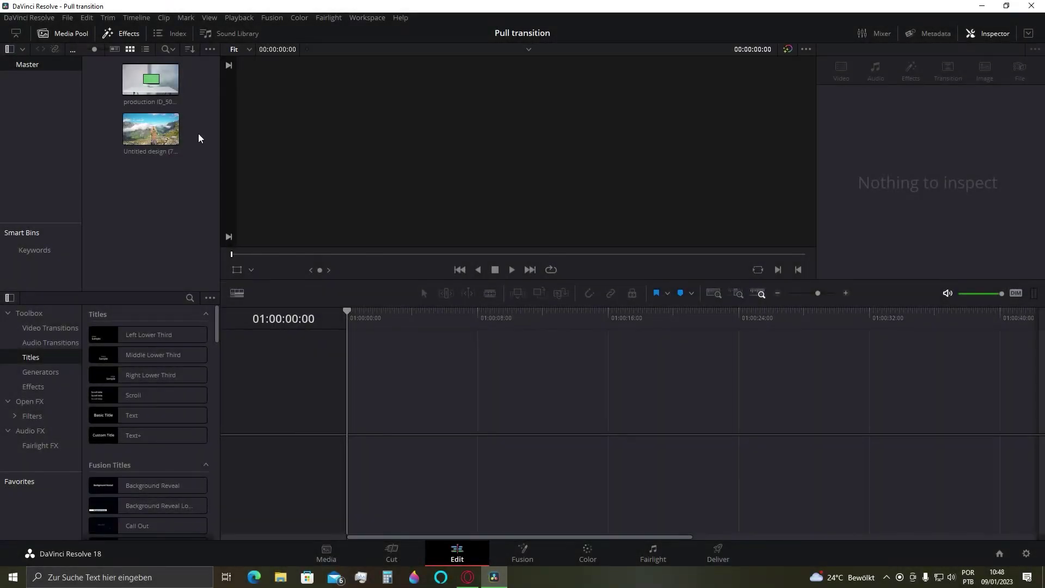
Create Timeline 1 from the hiking clip and stack the green-screen monitor clip on V2 at the start
{"action": "left_click_drag", "start_coordinate": [151, 131], "coordinate": [357, 414]}
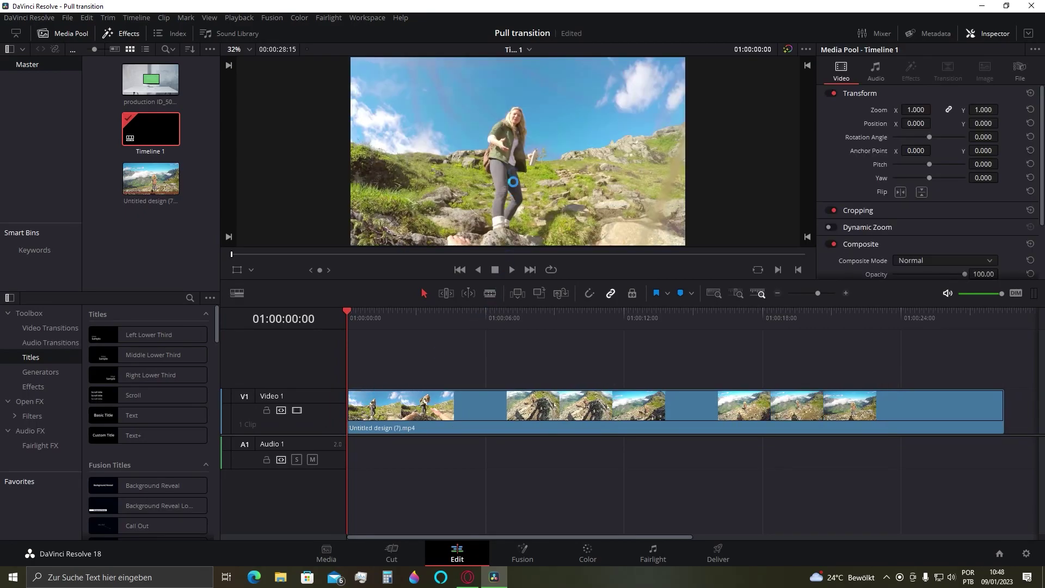
{"action": "mouse_move", "coordinate": [151, 79]}
{"action": "left_mouse_down"}
{"action": "mouse_move", "coordinate": [226, 114]}
{"action": "mouse_move", "coordinate": [354, 269]}
{"action": "mouse_move", "coordinate": [392, 351]}
{"action": "mouse_move", "coordinate": [360, 375]}
{"action": "mouse_move", "coordinate": [349, 369]}
{"action": "left_mouse_up"}
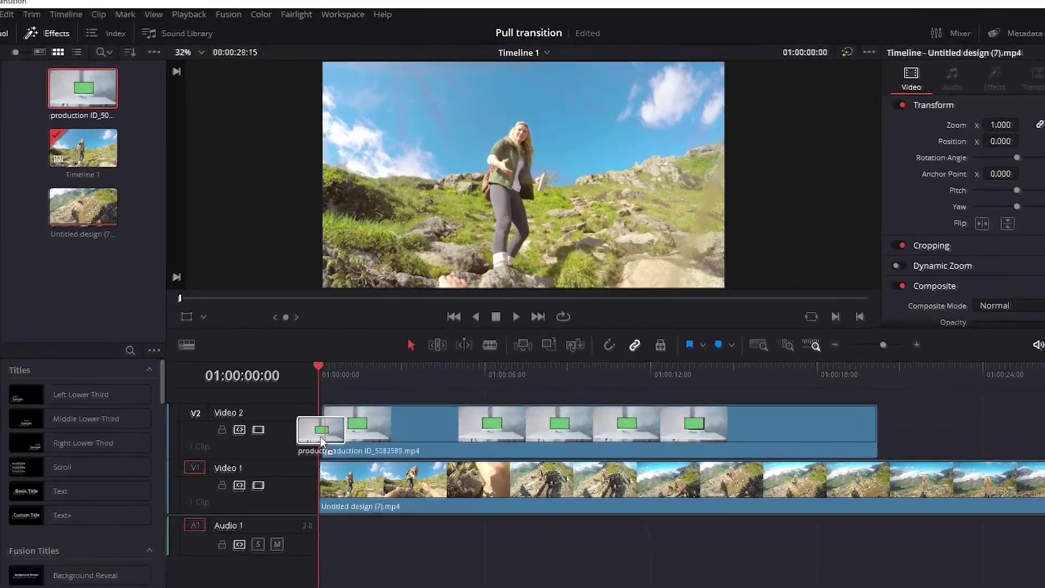
{"action": "left_click_drag", "start_coordinate": [321, 440], "coordinate": [322, 441]}
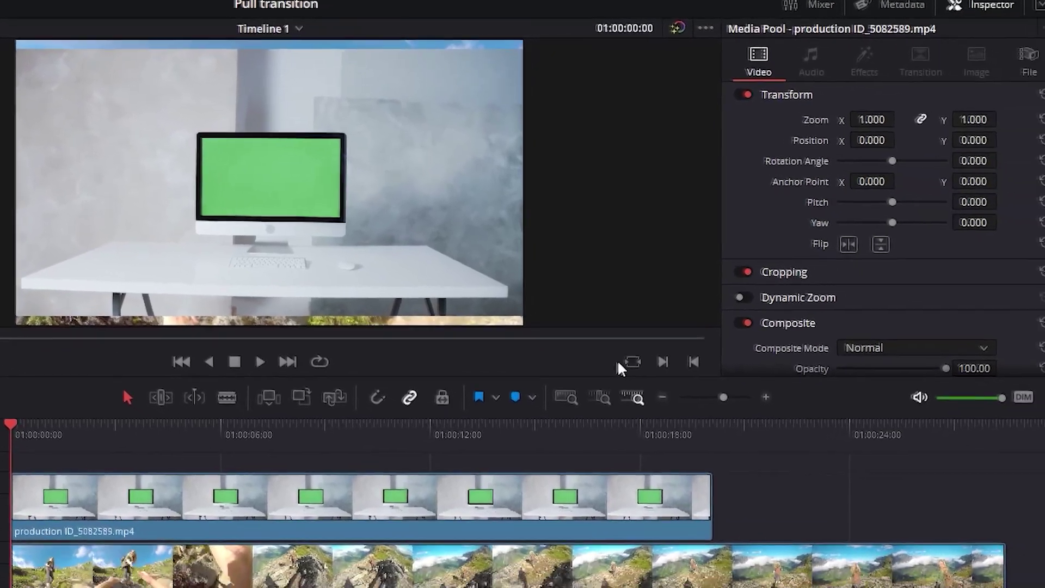
{"action": "left_click", "coordinate": [220, 534]}
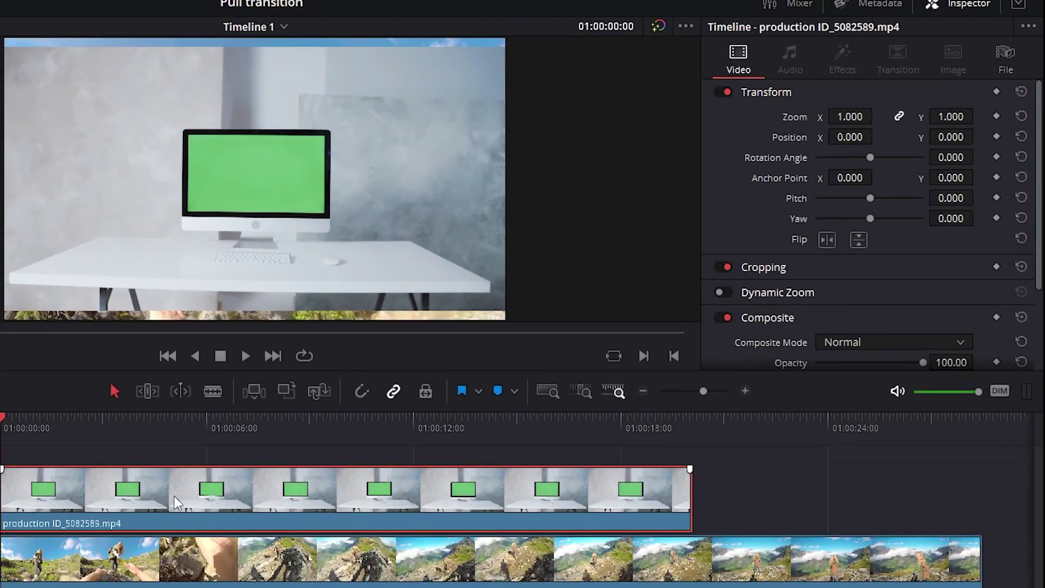
Set the monitor clip to Zoom 2.240, Position Y 80 and Rotation 0.550, toggling V2 to compare
{"action": "left_click_drag", "start_coordinate": [848, 113], "coordinate": [877, 117]}
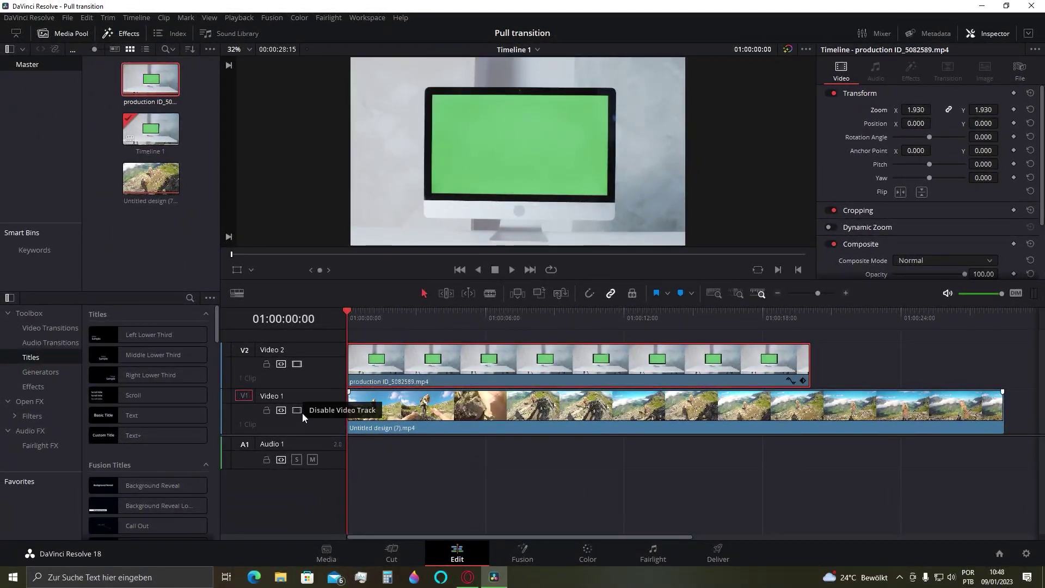
{"action": "left_click", "coordinate": [297, 365]}
{"action": "left_click", "coordinate": [297, 364]}
Trim the hiking clip's end so it finishes with the monitor clip
{"action": "left_click", "coordinate": [297, 364]}
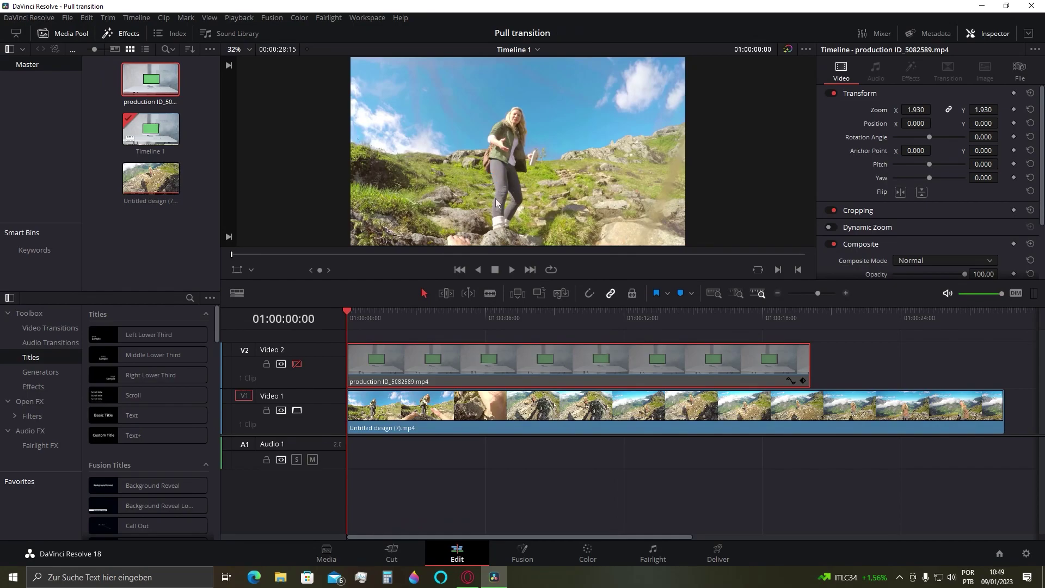
{"action": "key", "text": "ctrl+z"}
{"action": "key", "text": "ctrl+z"}
{"action": "key", "text": "ctrl+z"}
{"action": "key", "text": "ctrl+z"}
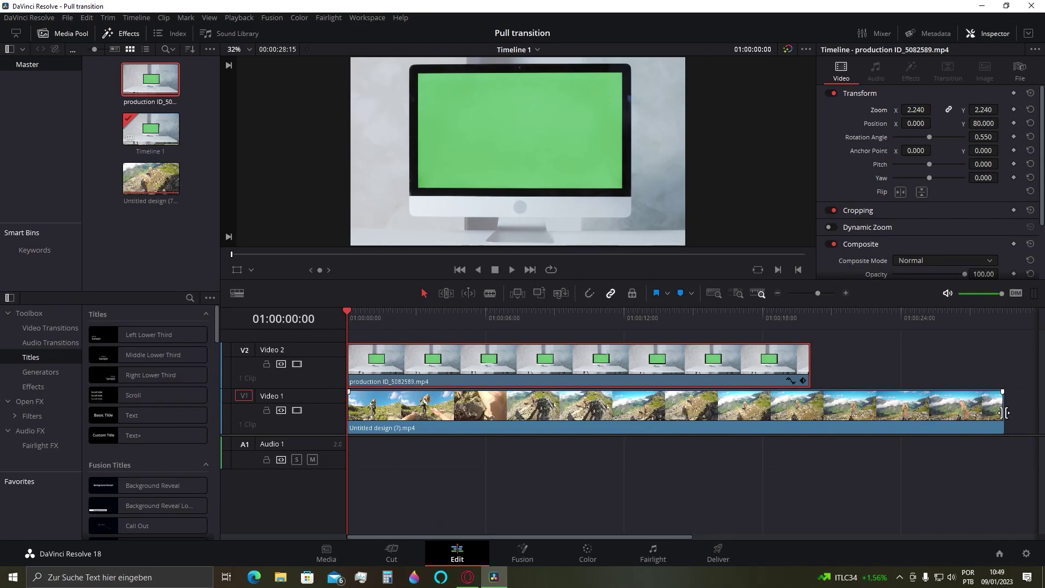
{"action": "left_click_drag", "start_coordinate": [1006, 412], "coordinate": [811, 425]}
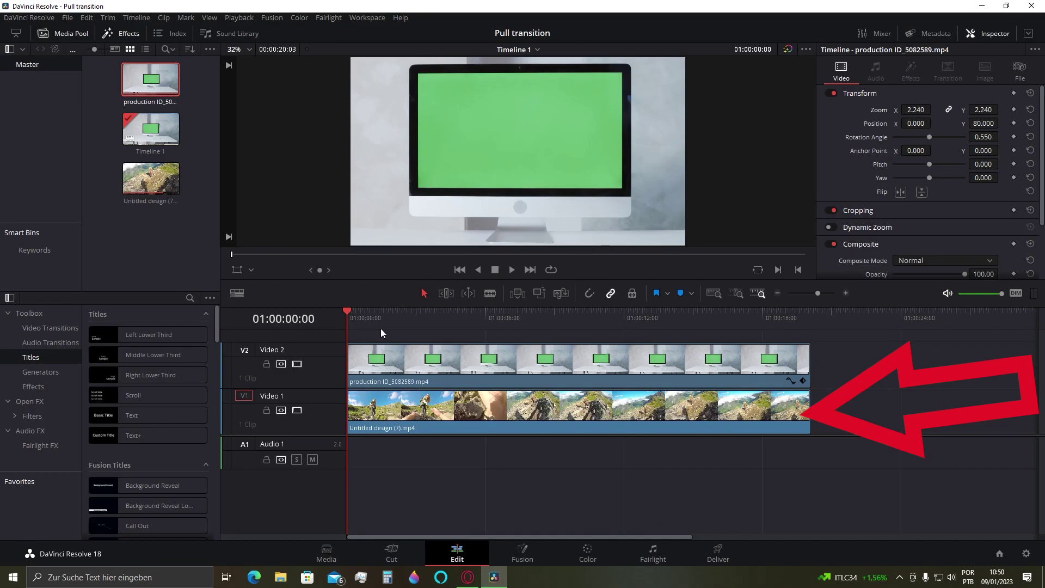
Preview the trimmed hiking clip with the V2 track temporarily hidden
{"action": "key", "text": "alt+2"}
{"action": "left_click_drag", "start_coordinate": [375, 319], "coordinate": [432, 340]}
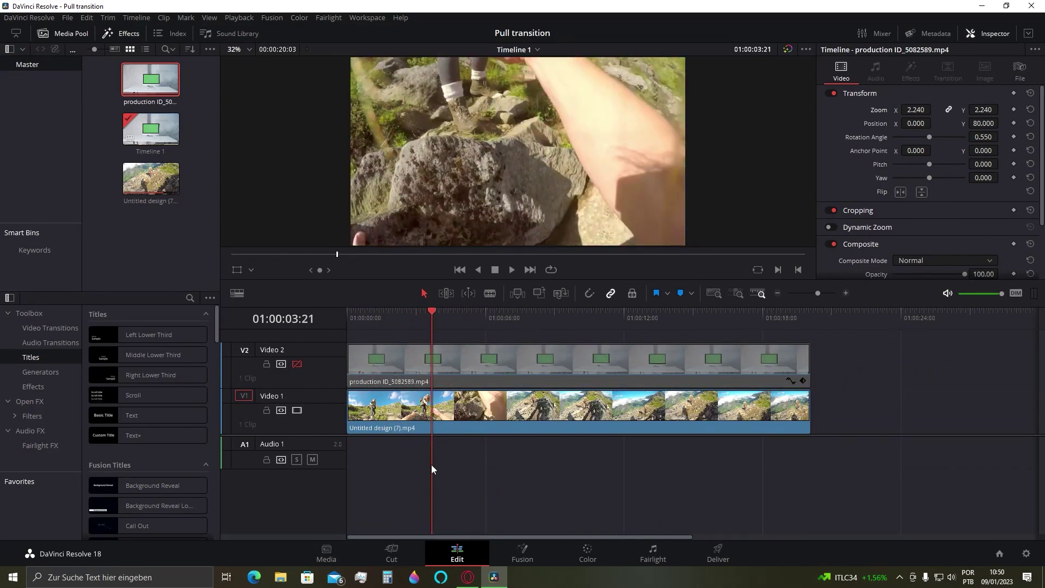
{"action": "left_click", "coordinate": [297, 364]}
Select both the hiking and monitor clips and combine them into Fusion Clip 1
{"action": "left_click_drag", "start_coordinate": [375, 462], "coordinate": [508, 376]}
{"action": "left_click_drag", "start_coordinate": [439, 317], "coordinate": [329, 314]}
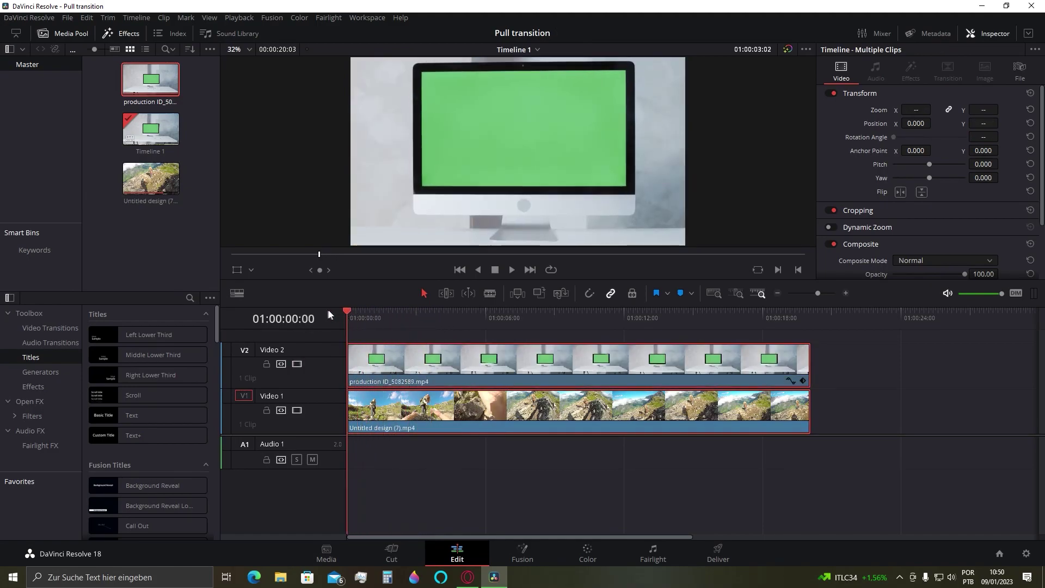
{"action": "right_click", "coordinate": [434, 370]}
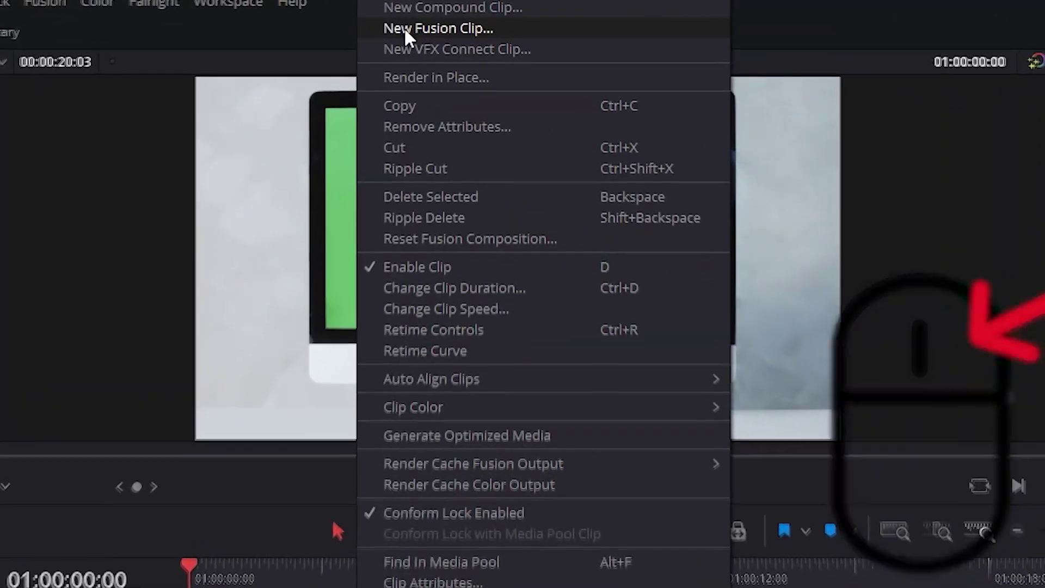
{"action": "left_click", "coordinate": [404, 28]}
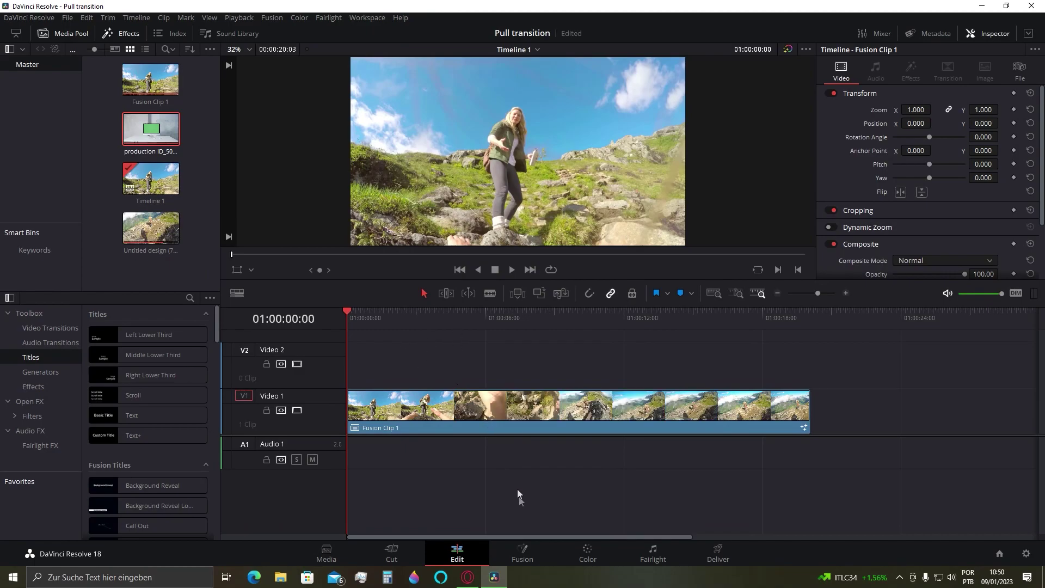
On the Fusion page, set MediaIn1 to View On LeftView so the hike shows beside MediaOut1
{"action": "left_click", "coordinate": [521, 555]}
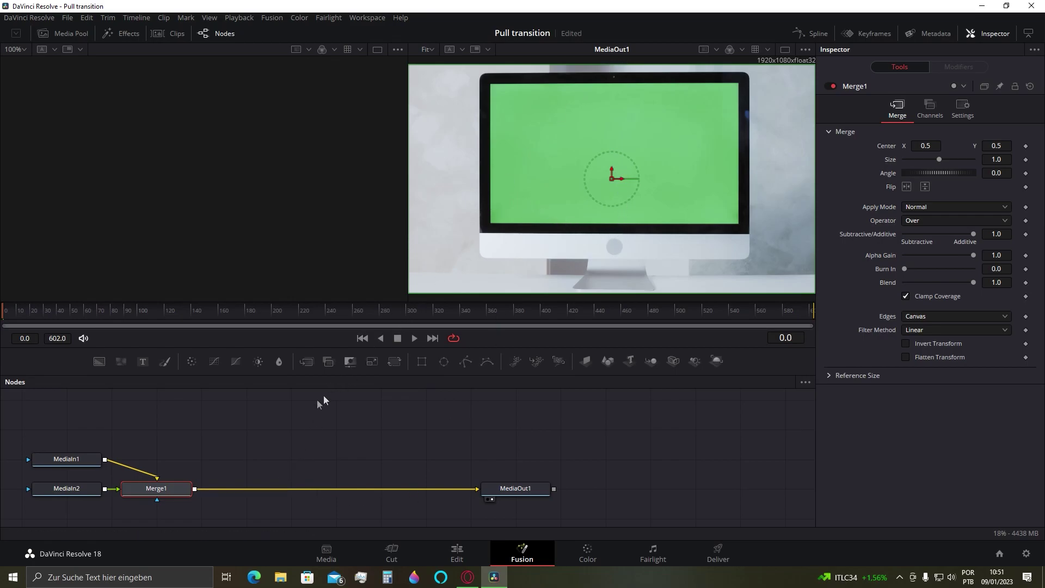
{"action": "left_click", "coordinate": [69, 462]}
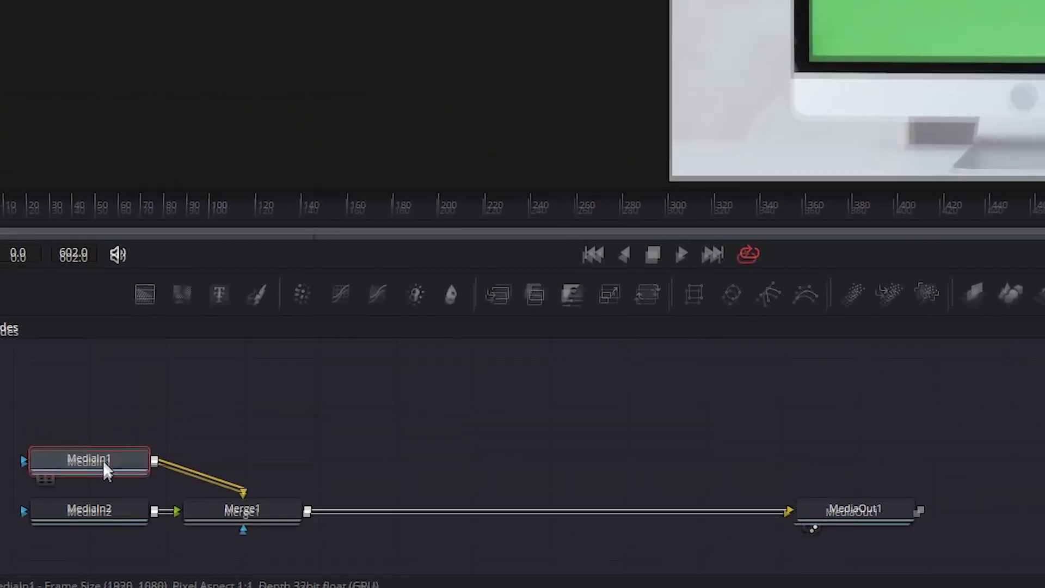
{"action": "right_click", "coordinate": [103, 396]}
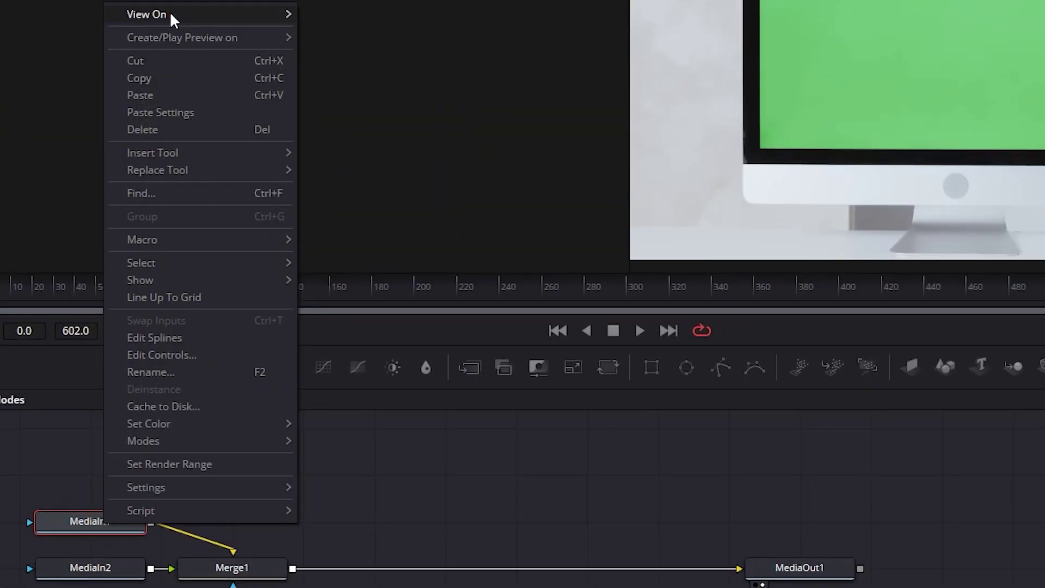
{"action": "mouse_move", "coordinate": [238, 18]}
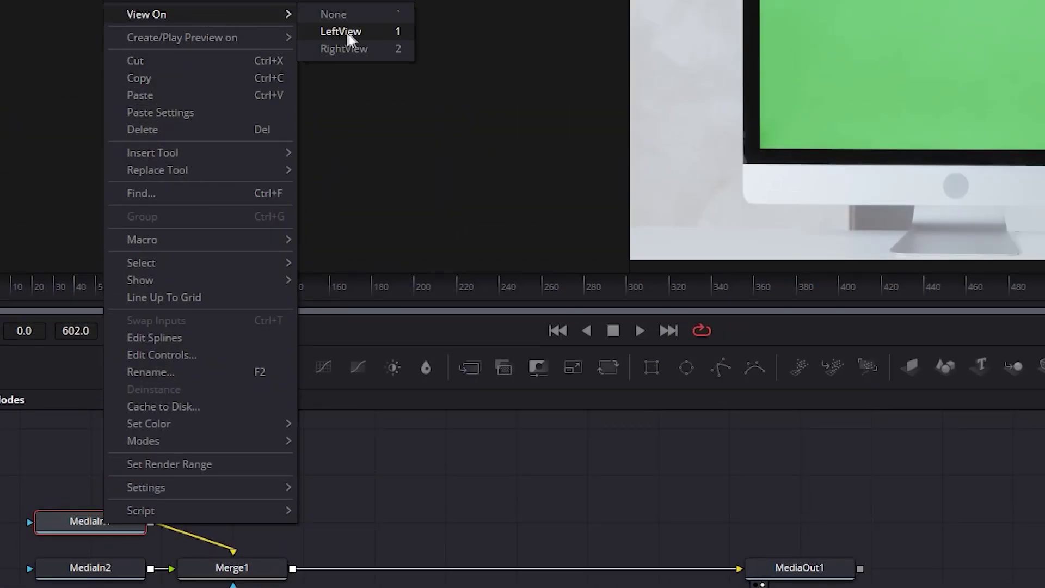
{"action": "left_click", "coordinate": [343, 31]}
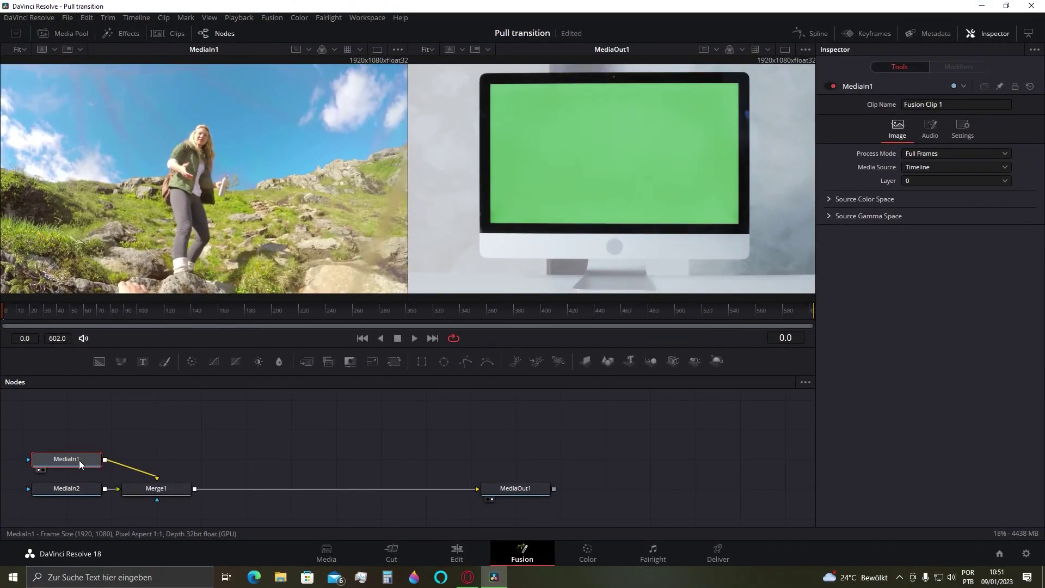
{"action": "right_click", "coordinate": [80, 459]}
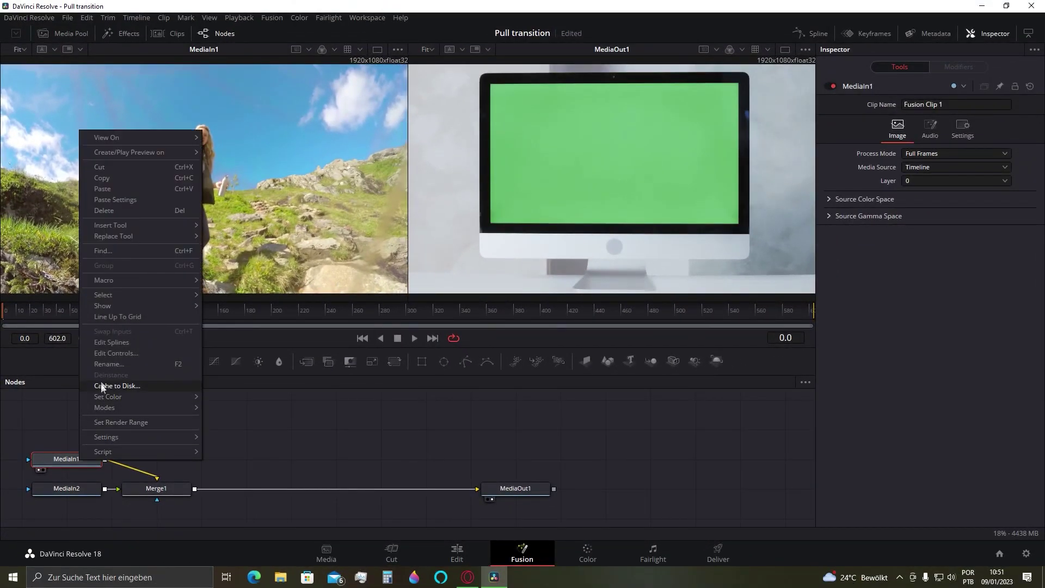
Rename the MediaIn1 node to Woman
{"action": "left_click", "coordinate": [107, 364]}
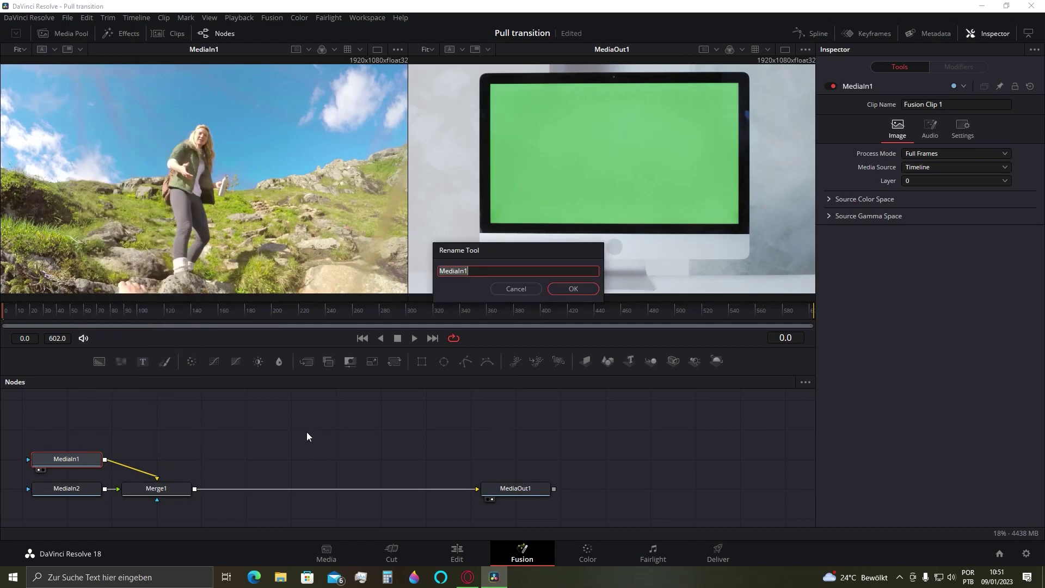
{"action": "type", "text": "Woman"}
{"action": "key", "text": "Return"}
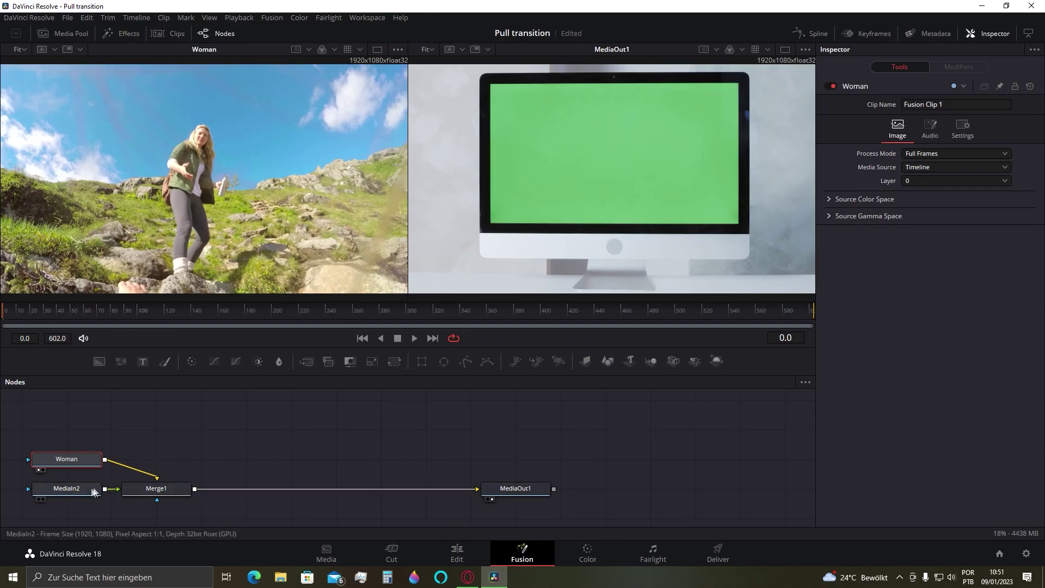
Rename the MediaIn2 node to Computer using F2
{"action": "left_click", "coordinate": [86, 492]}
{"action": "key", "text": "F2"}
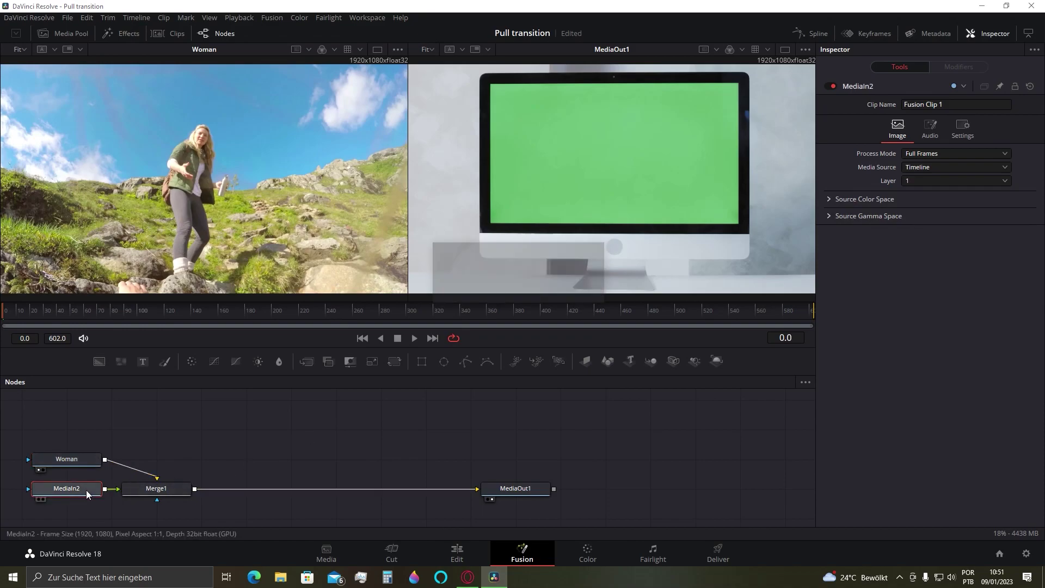
{"action": "type", "text": "3"}
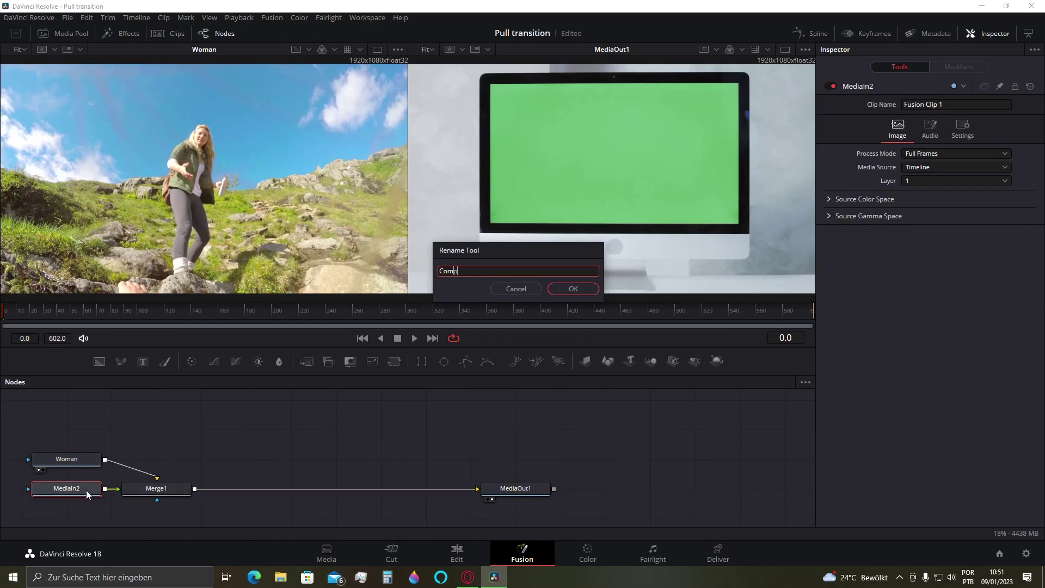
{"action": "type", "text": "omputer"}
{"action": "key", "text": "Return"}
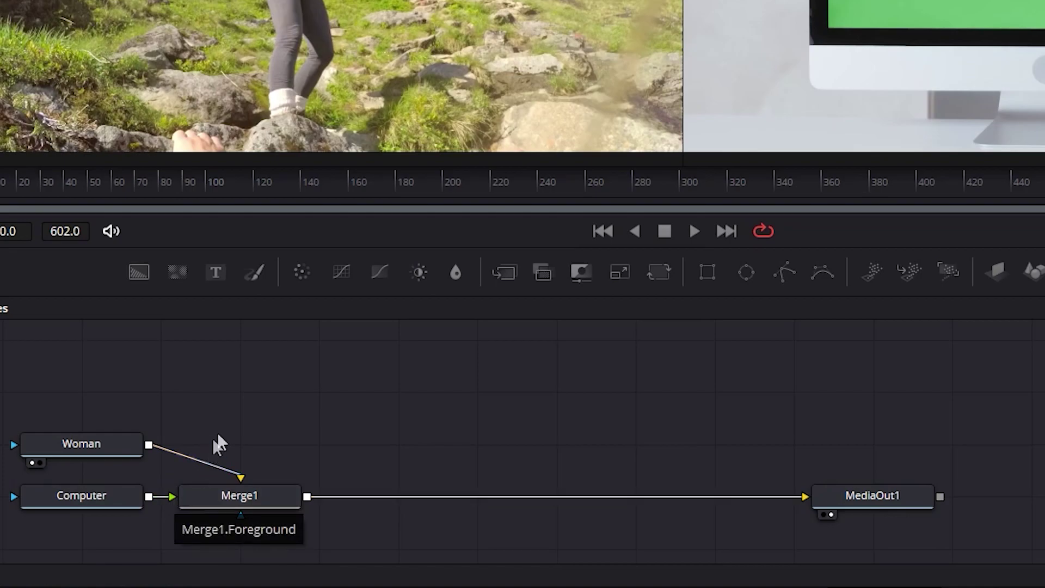
Add a Delta Keyer after the Computer node and place the Woman node directly above Merge1
{"action": "left_click_drag", "start_coordinate": [112, 451], "coordinate": [247, 425]}
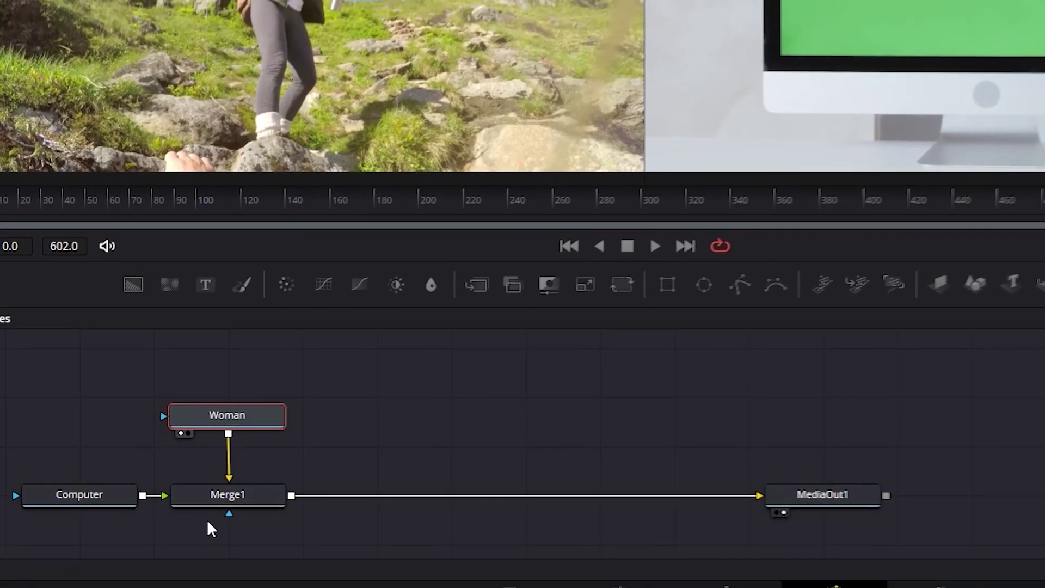
{"action": "left_click", "coordinate": [86, 502]}
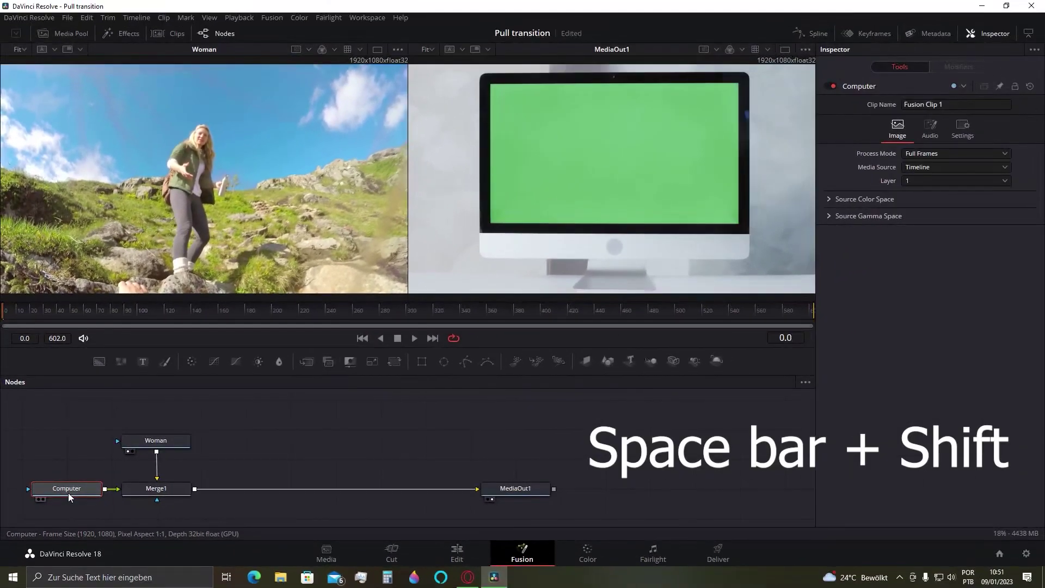
{"action": "key", "text": "shift+space"}
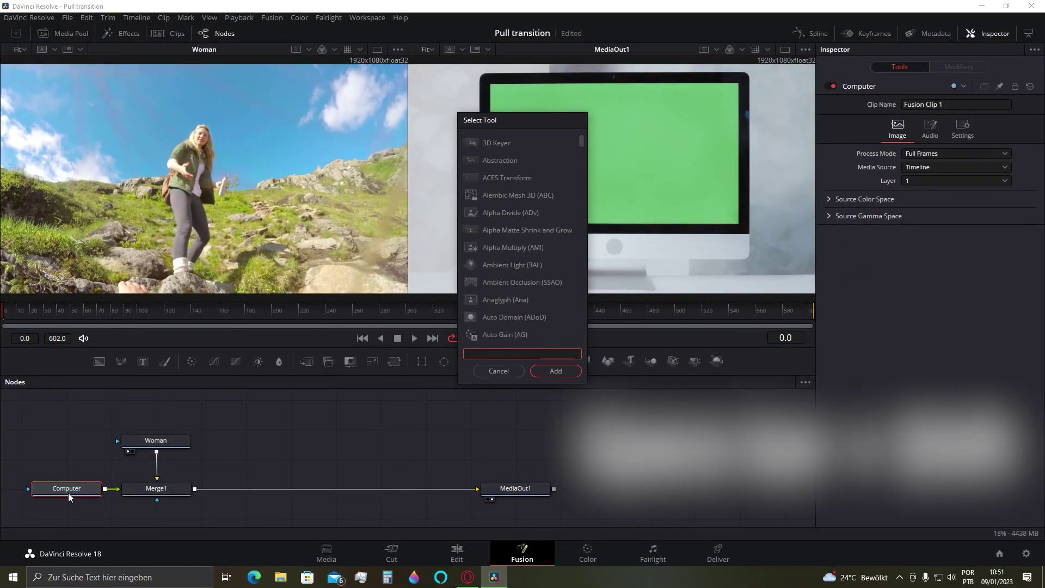
{"action": "type", "text": "Delta Keyer"}
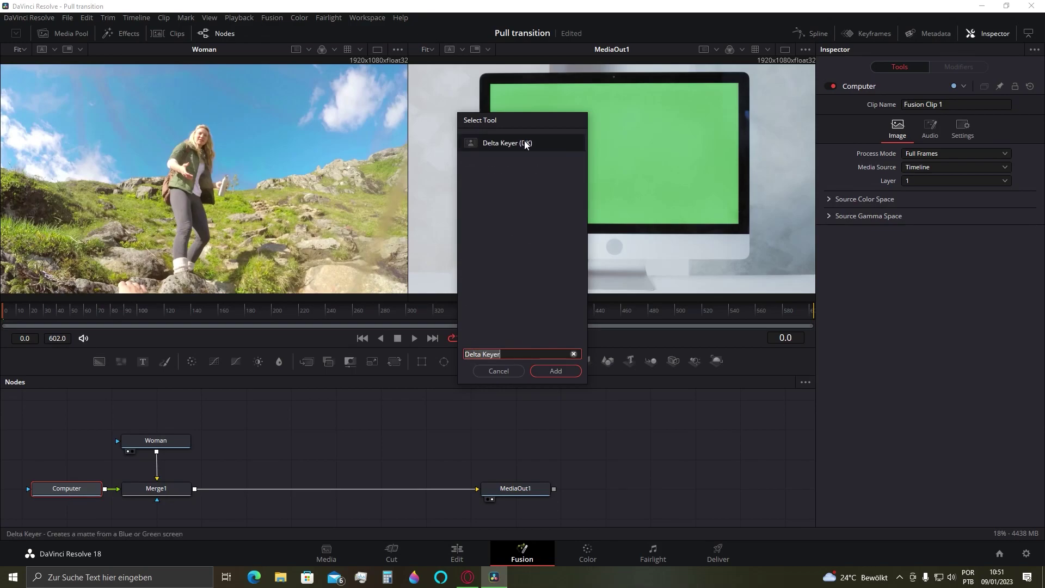
{"action": "left_click", "coordinate": [556, 371]}
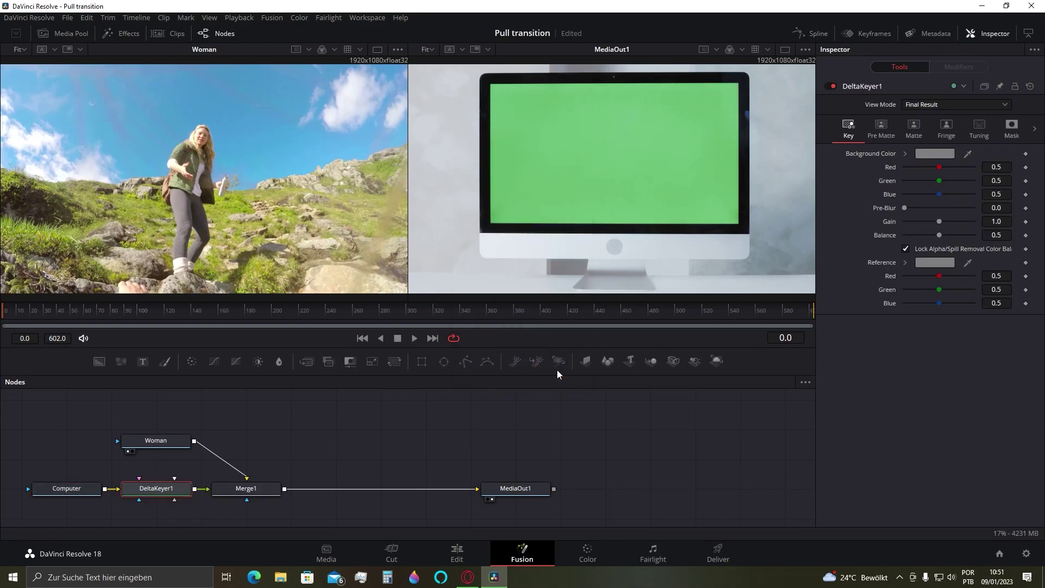
{"action": "left_click_drag", "start_coordinate": [159, 443], "coordinate": [249, 445]}
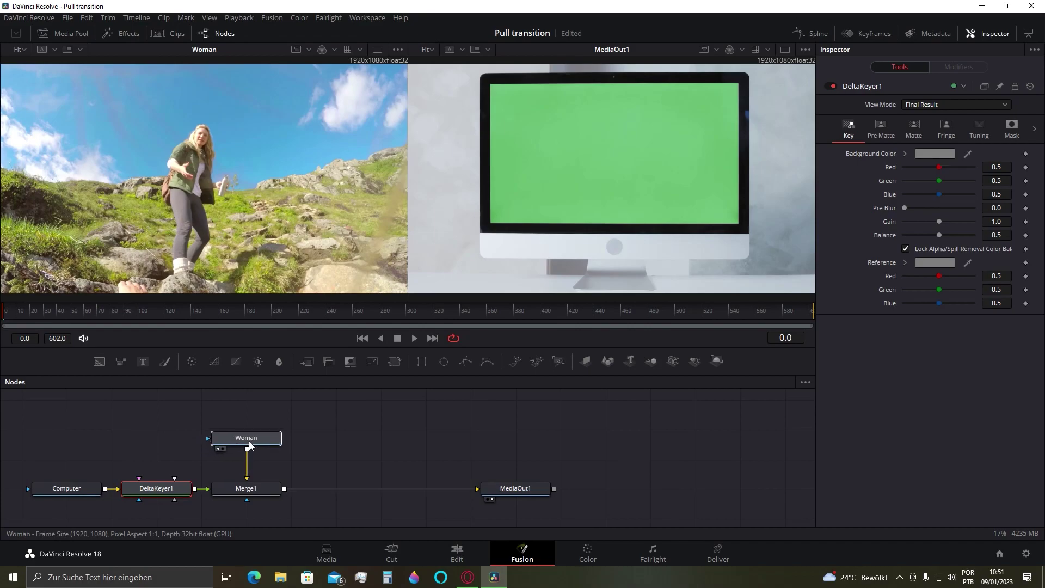
{"action": "left_click", "coordinate": [158, 487]}
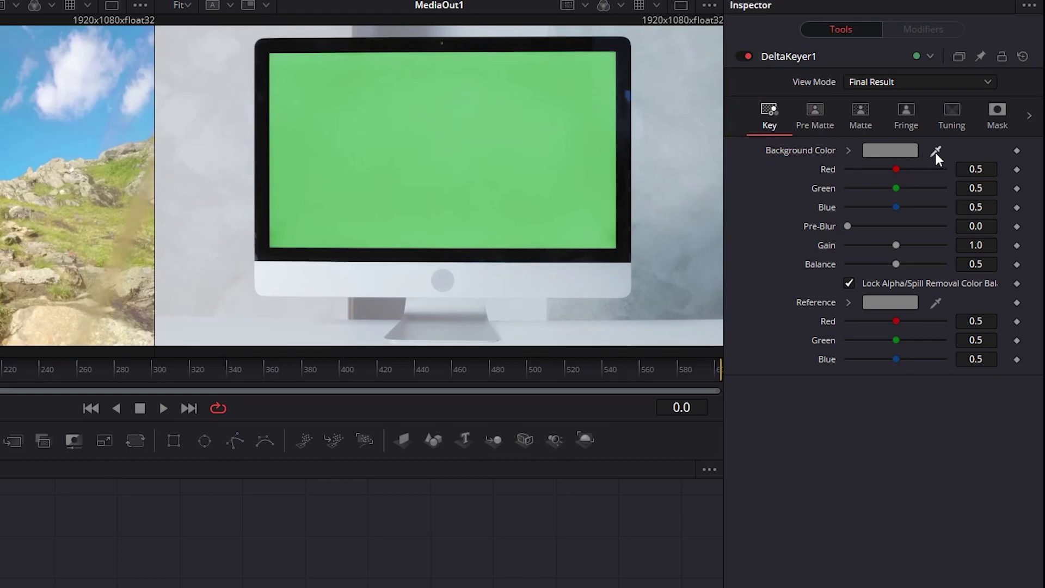
Sample the monitor's green screen as DeltaKeyer1's Background Color with the eyedropper
{"action": "left_click_drag", "start_coordinate": [935, 152], "coordinate": [463, 145]}
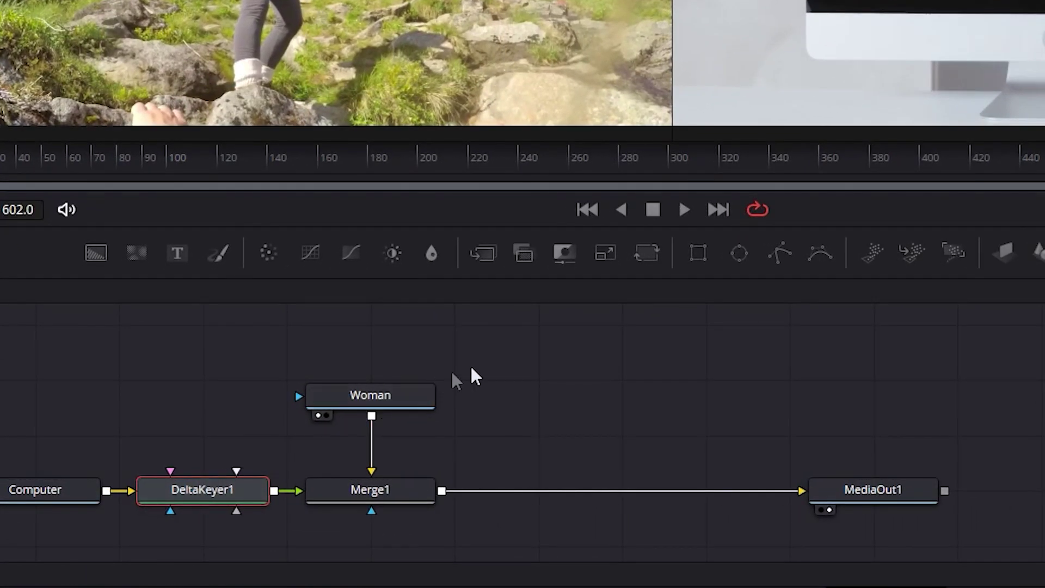
Add Polygon1 to DeltaKeyer1, tidy the node layout, and connect it to the Garbage Matte input
{"action": "left_click", "coordinate": [778, 256]}
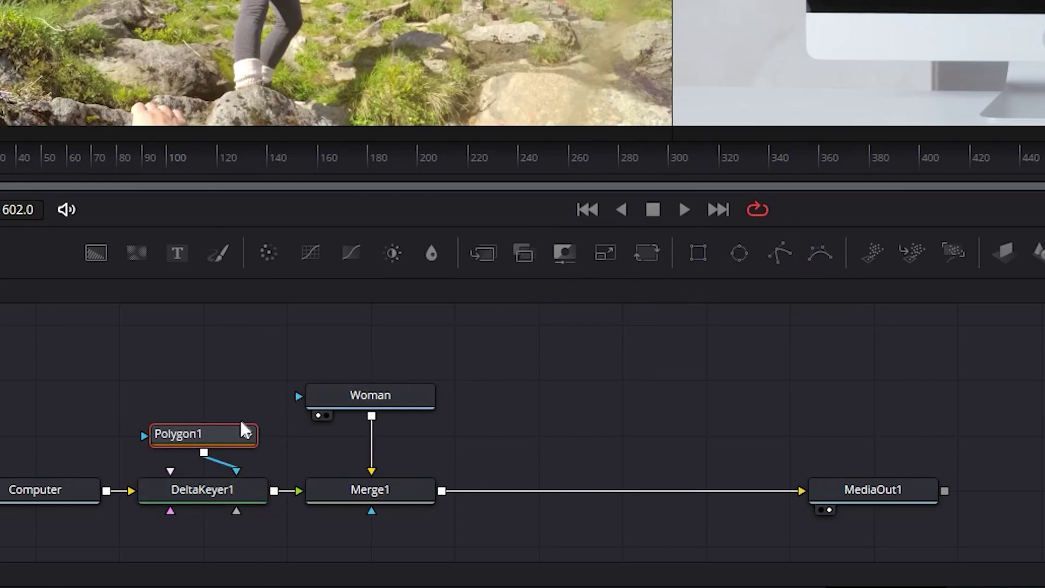
{"action": "left_click_drag", "start_coordinate": [243, 429], "coordinate": [258, 431]}
{"action": "left_click_drag", "start_coordinate": [364, 403], "coordinate": [366, 385]}
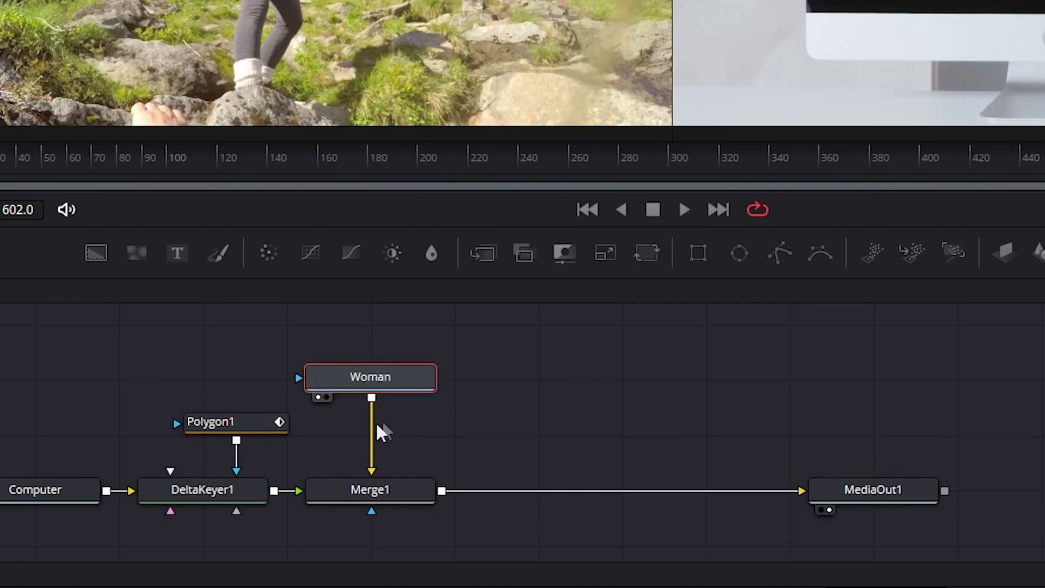
{"action": "left_click", "coordinate": [238, 427]}
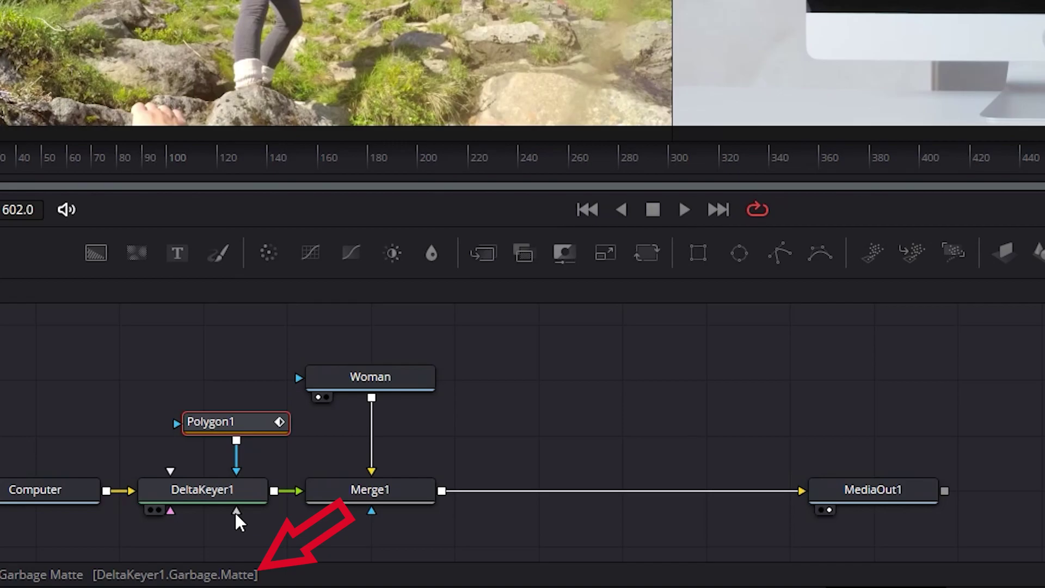
{"action": "mouse_move", "coordinate": [236, 465]}
{"action": "left_mouse_down"}
{"action": "mouse_move", "coordinate": [170, 471]}
{"action": "mouse_move", "coordinate": [237, 470]}
{"action": "left_mouse_up"}
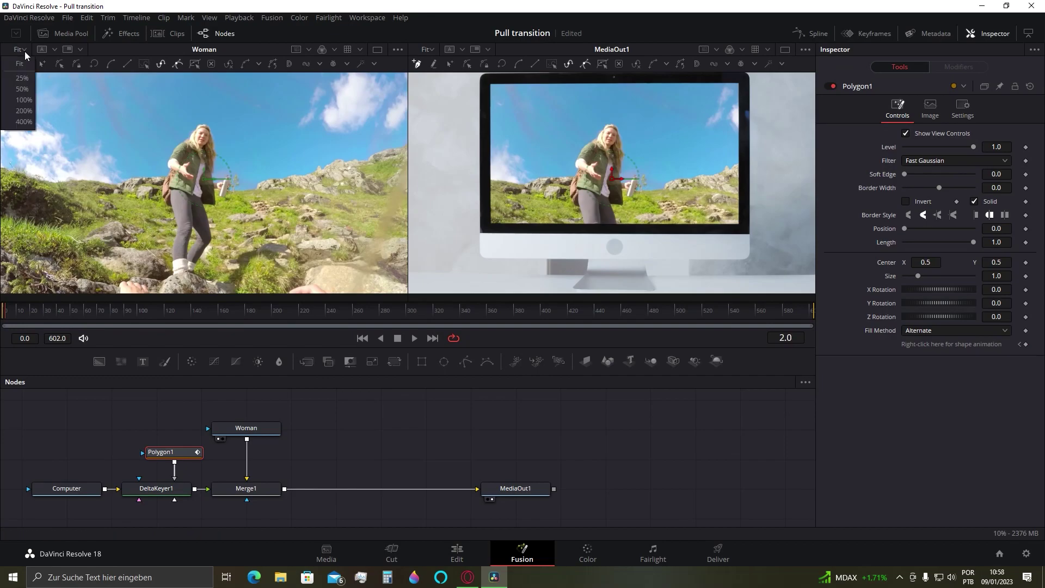
Draw the Polygon1 outline around the hand in the zoomed viewer and reshape it to cover the hand
{"action": "scroll", "coordinate": [265, 188], "scroll_direction": "up", "scroll_amount": 3}
{"action": "scroll", "coordinate": [266, 188], "scroll_direction": "down", "scroll_amount": 5}
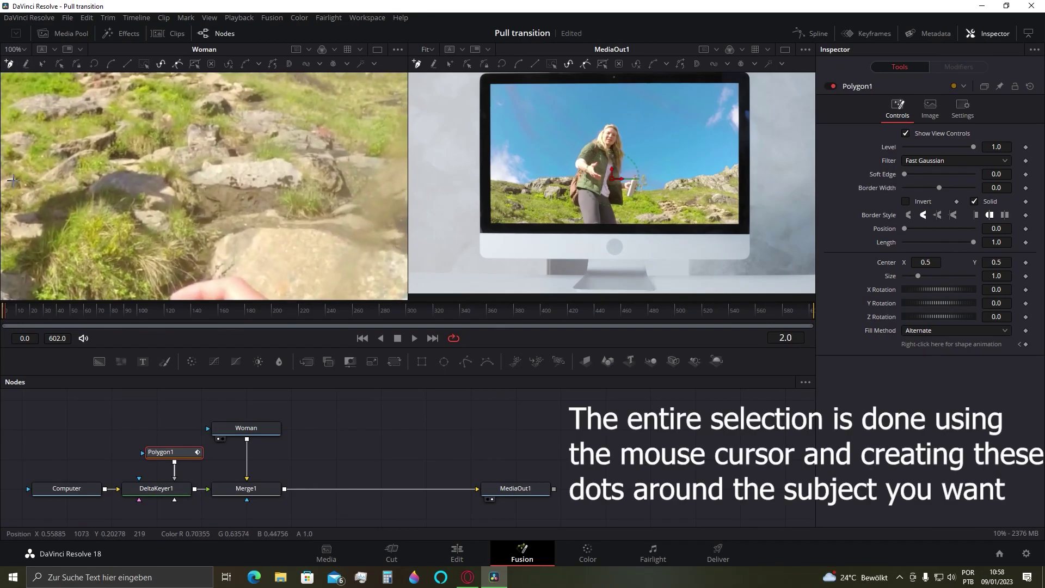
{"action": "left_click", "coordinate": [169, 289]}
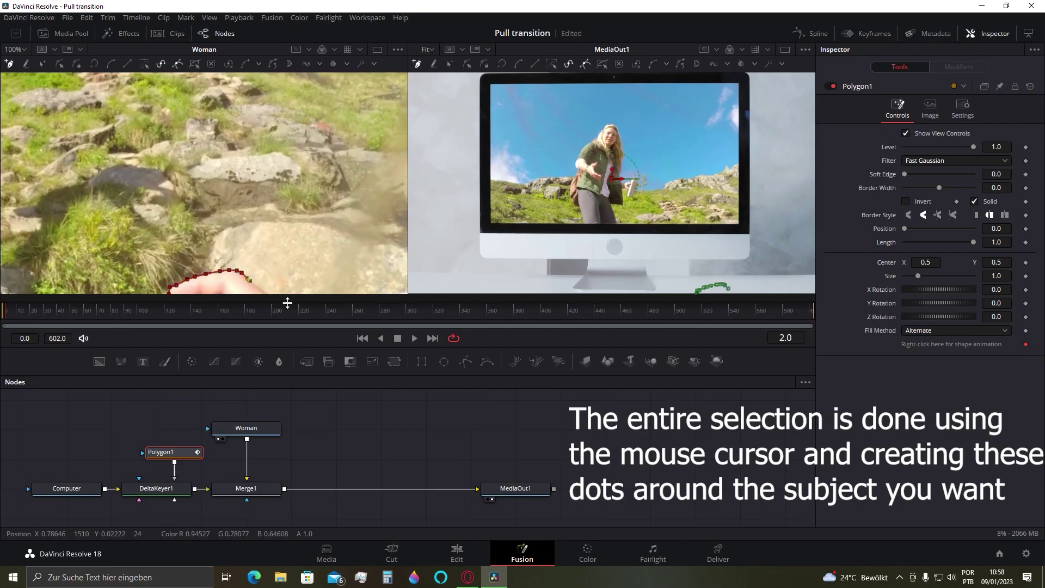
{"action": "scroll", "coordinate": [272, 296], "scroll_direction": "down", "scroll_amount": 2}
{"action": "left_click", "coordinate": [272, 260]}
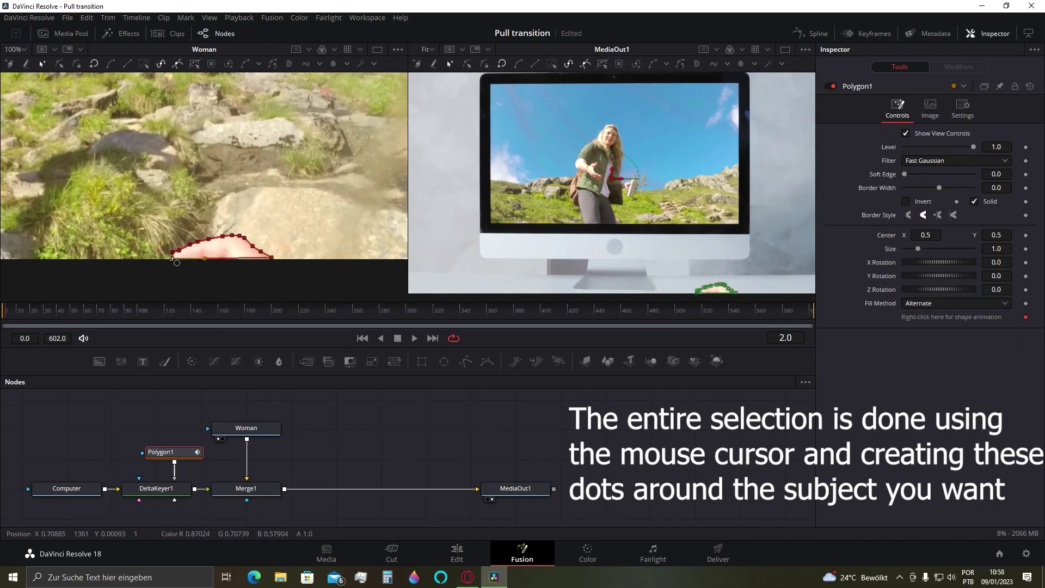
{"action": "scroll", "coordinate": [278, 226], "scroll_direction": "down", "scroll_amount": 2}
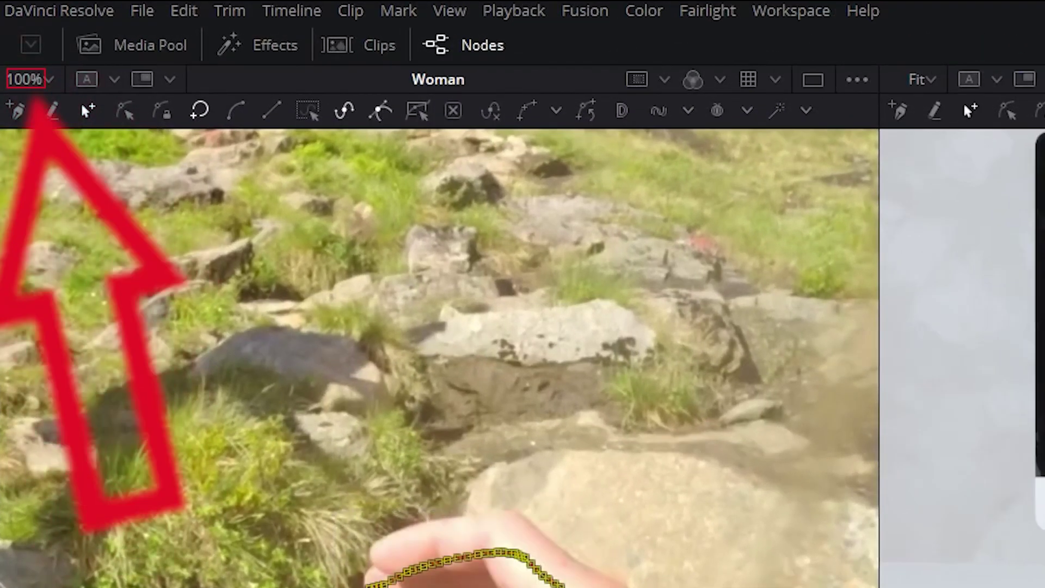
{"action": "mouse_move", "coordinate": [402, 550]}
{"action": "left_mouse_down"}
{"action": "mouse_move", "coordinate": [472, 554]}
{"action": "mouse_move", "coordinate": [481, 533]}
{"action": "mouse_move", "coordinate": [471, 509]}
{"action": "mouse_move", "coordinate": [620, 581]}
{"action": "left_mouse_up"}
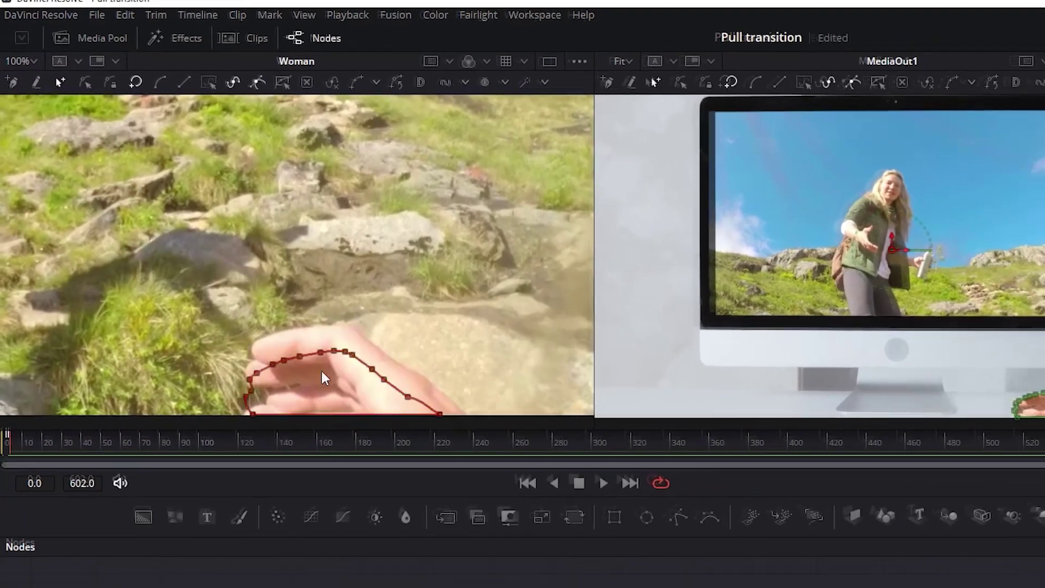
{"action": "scroll", "coordinate": [325, 377], "scroll_direction": "up", "scroll_amount": 2}
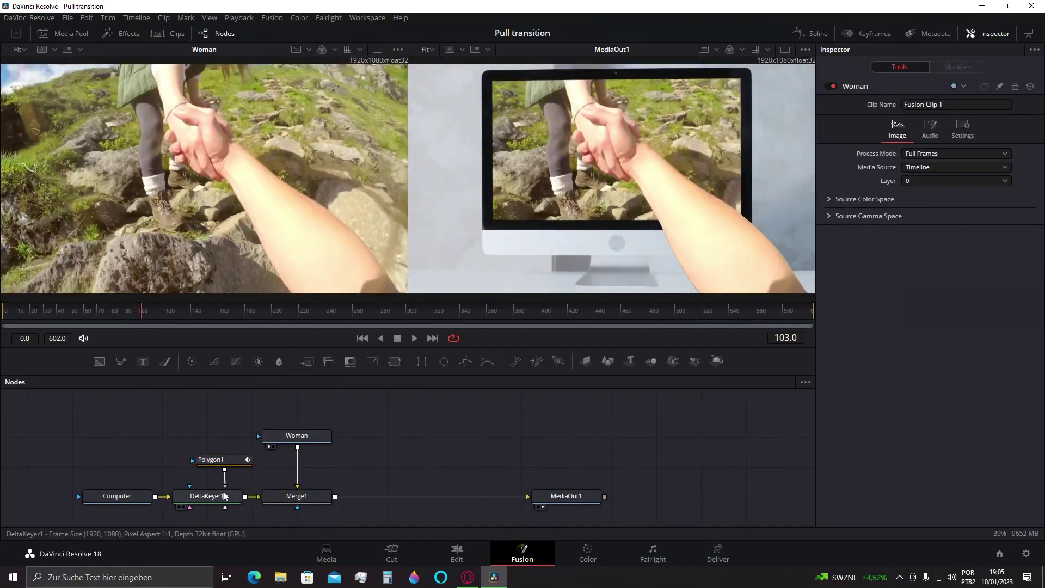
Add a Transform node after DeltaKeyer1 and move the Woman node back above Merge1
{"action": "left_click", "coordinate": [224, 496]}
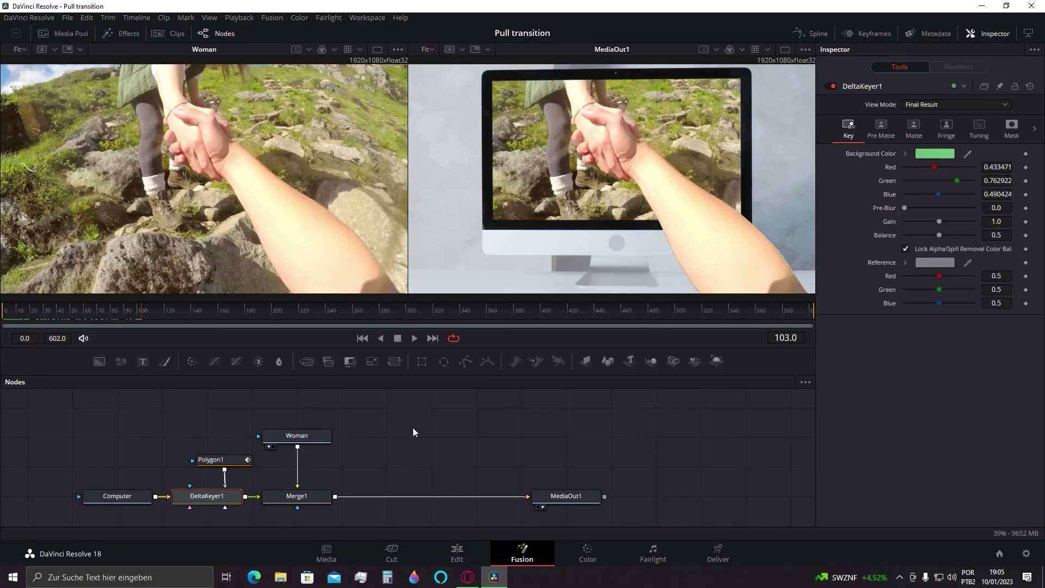
{"action": "key", "text": "shift+space"}
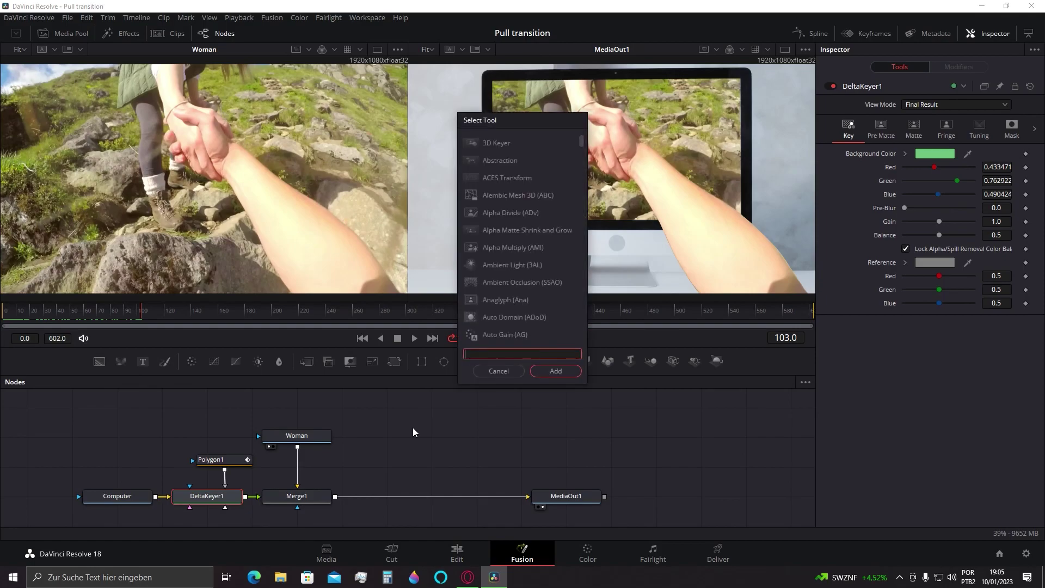
{"action": "type", "text": "transform"}
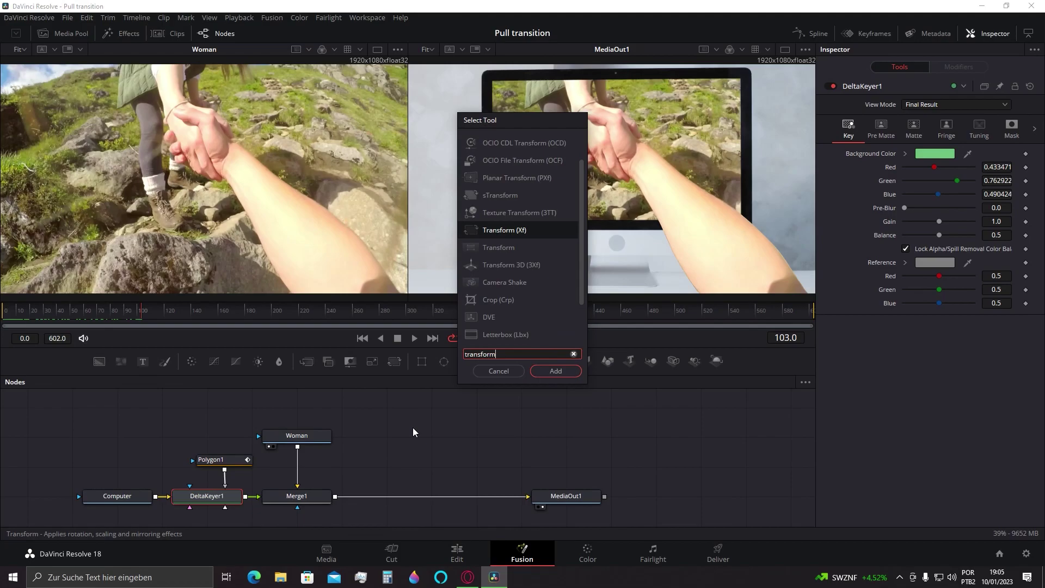
{"action": "left_click", "coordinate": [557, 371]}
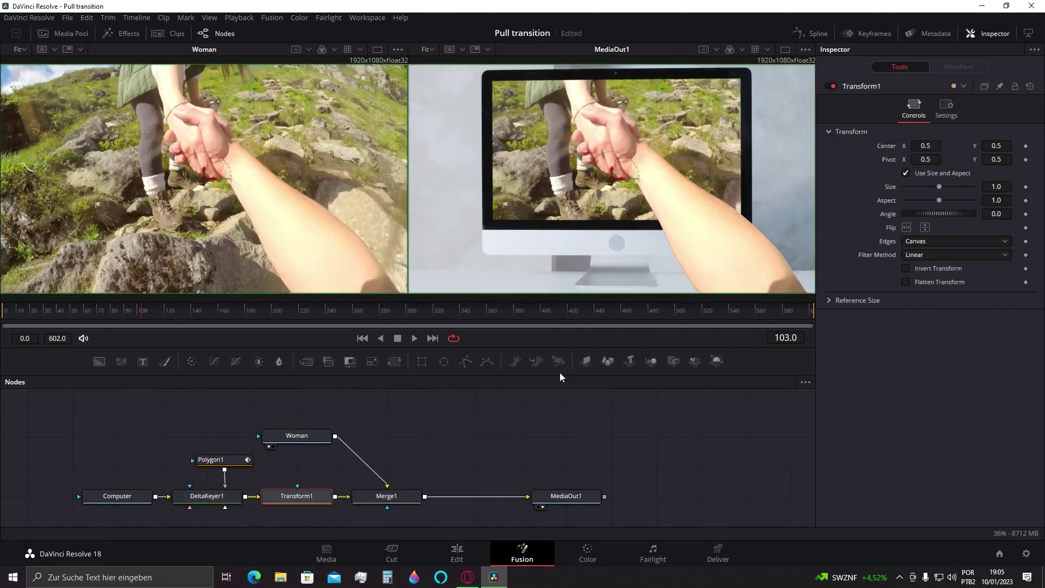
{"action": "left_click_drag", "start_coordinate": [305, 436], "coordinate": [393, 434]}
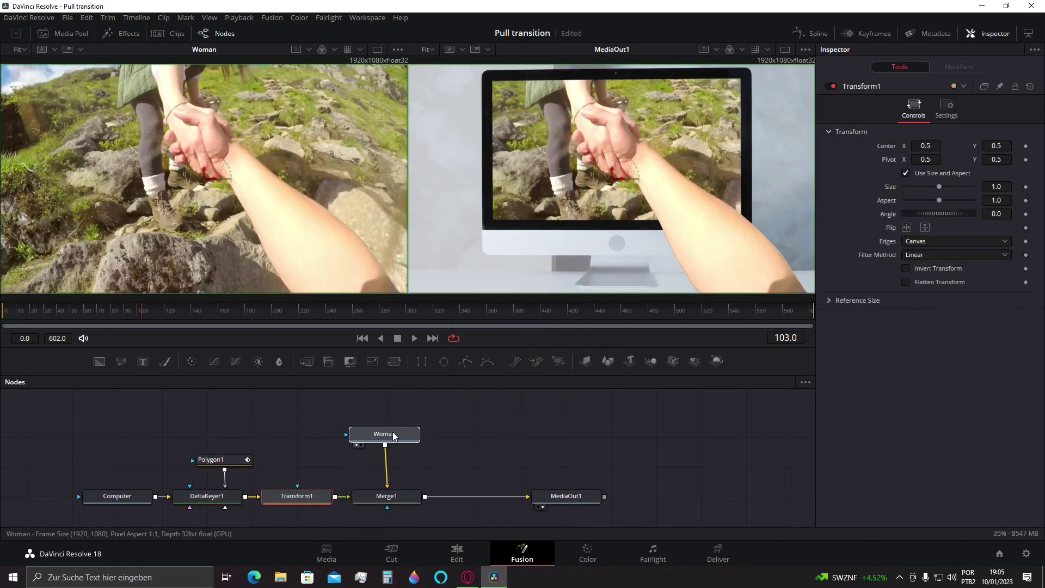
{"action": "left_click", "coordinate": [396, 436]}
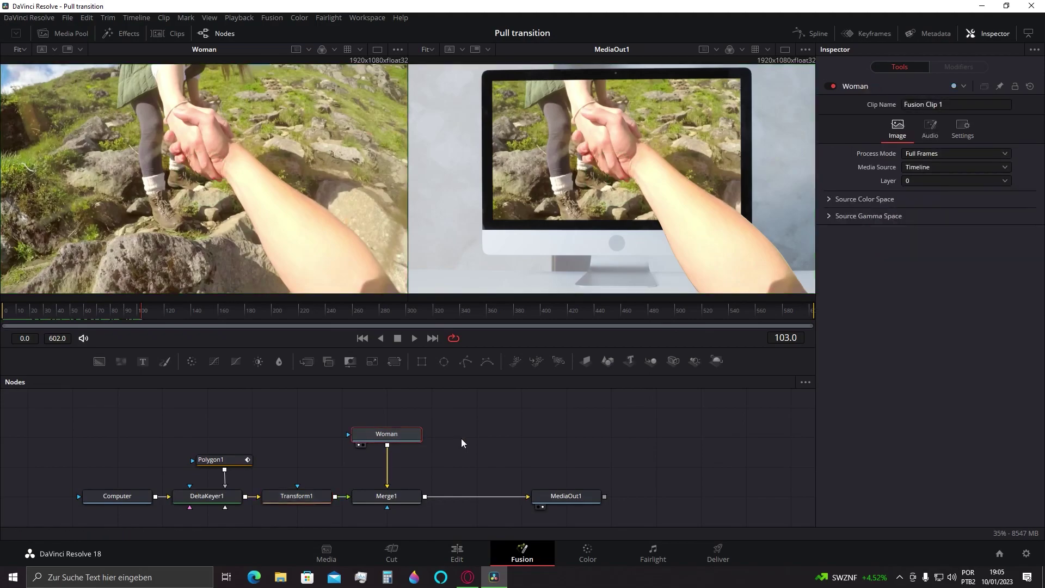
{"action": "left_click", "coordinate": [311, 497]}
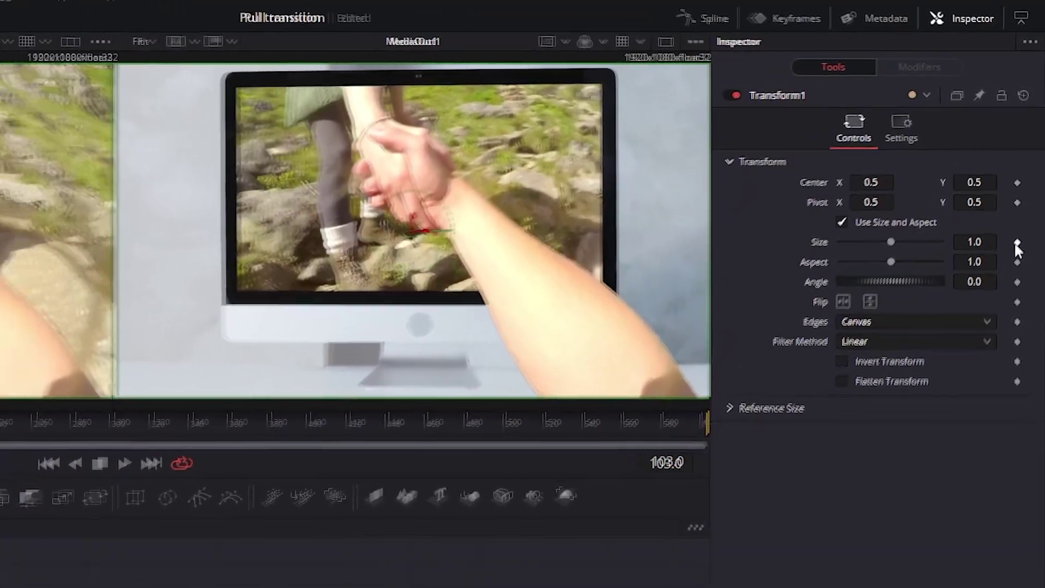
Keyframe Transform1 Size at 1.0 on frame 103 and 2.84 on frame 112
{"action": "left_click", "coordinate": [1016, 243]}
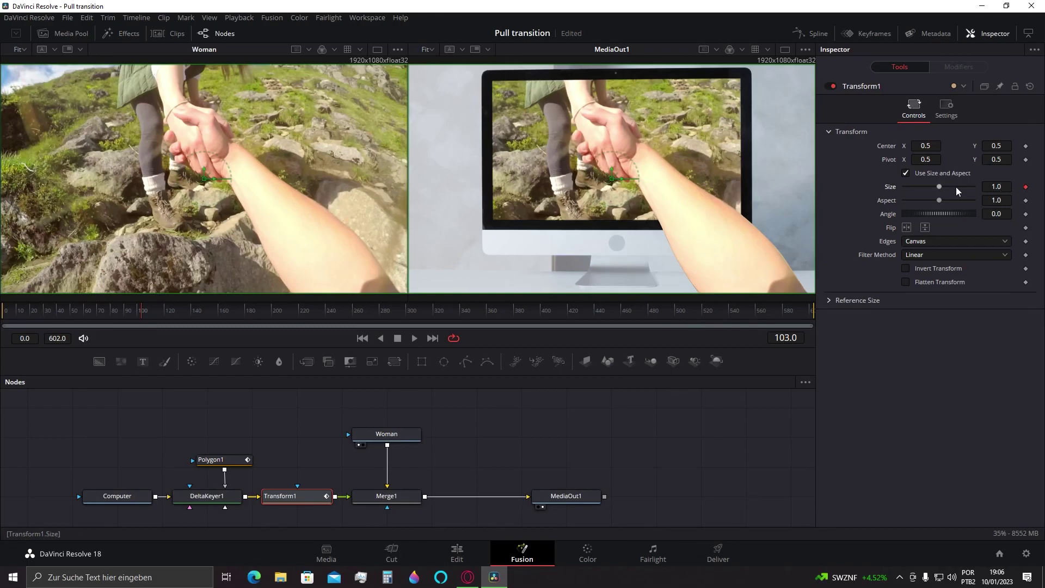
{"action": "left_click_drag", "start_coordinate": [146, 308], "coordinate": [153, 309]}
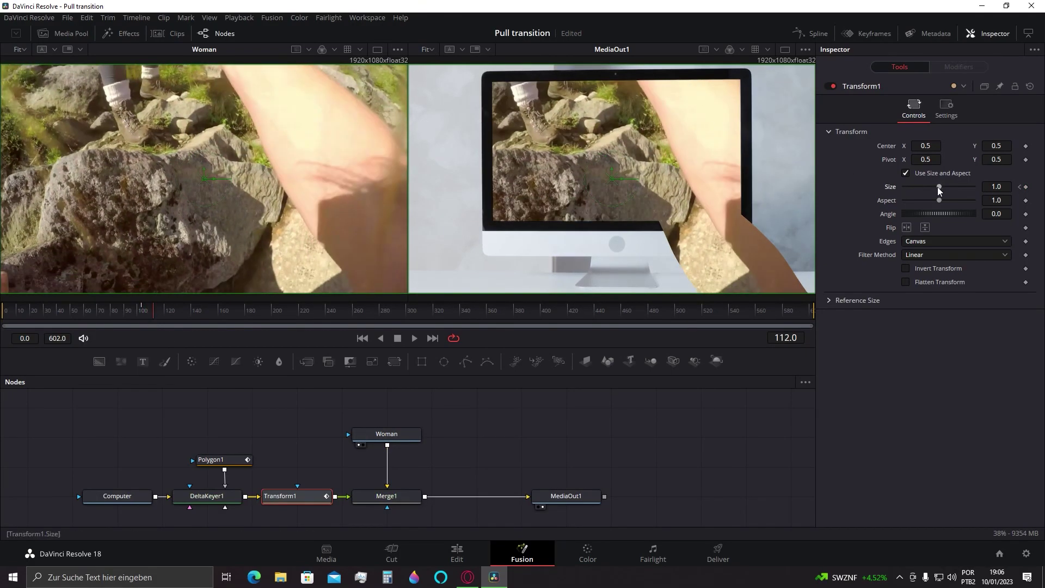
{"action": "left_click_drag", "start_coordinate": [939, 186], "coordinate": [953, 188]}
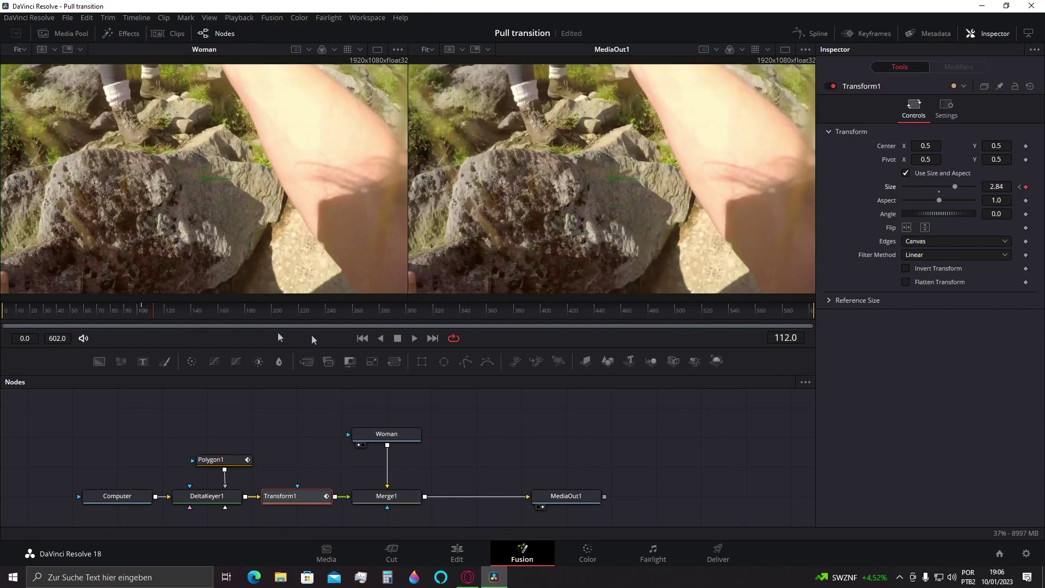
Play back the zoom from just before frame 103 to review it
{"action": "left_click", "coordinate": [140, 311]}
{"action": "key", "text": "space"}
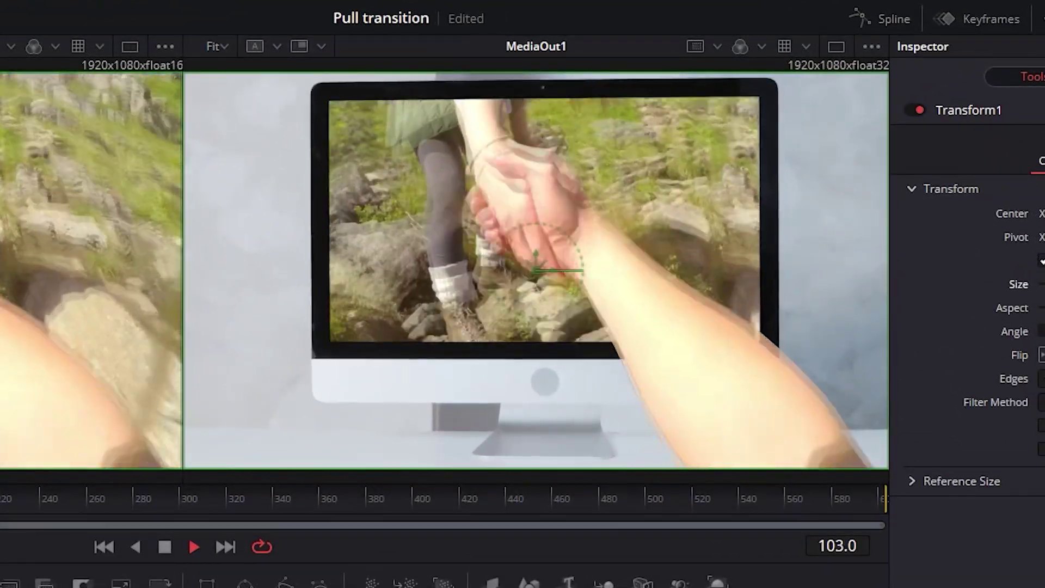
{"action": "key", "text": "space"}
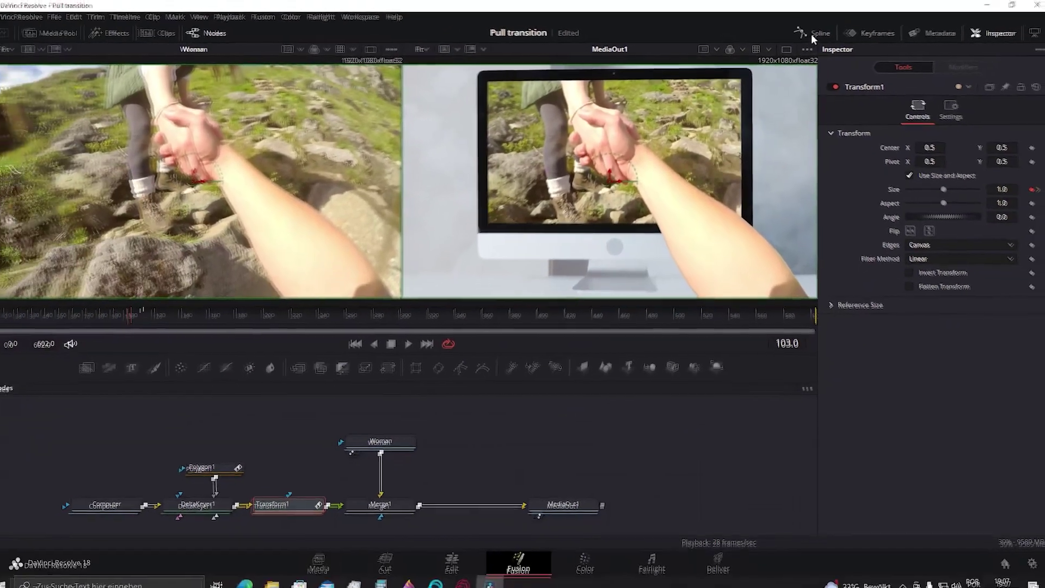
{"action": "left_click", "coordinate": [830, 32]}
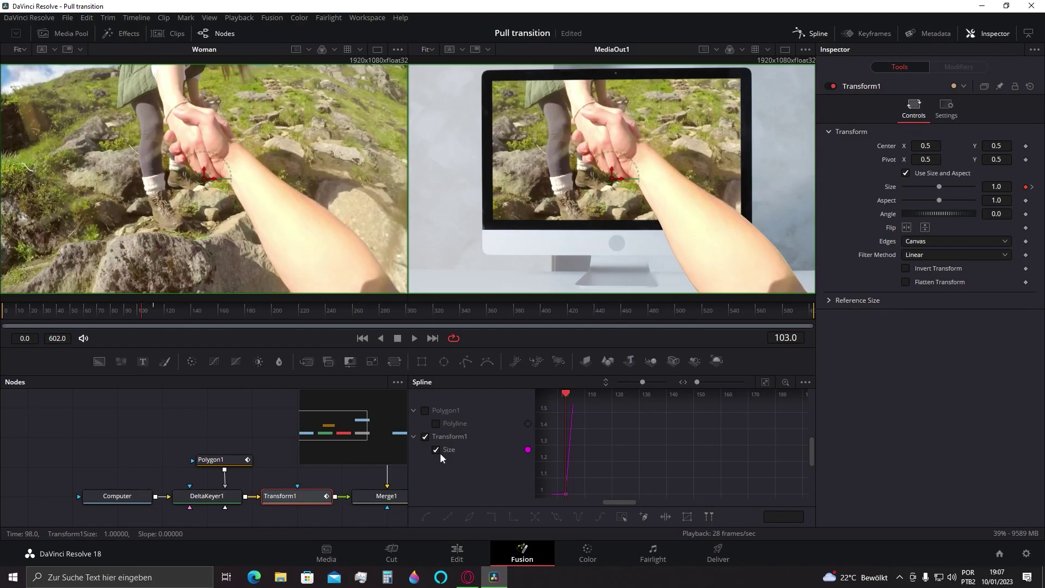
Fit the Size curve in the Spline graph and preview the eased zoom across frames 101–109
{"action": "left_click_drag", "start_coordinate": [643, 382], "coordinate": [621, 380]}
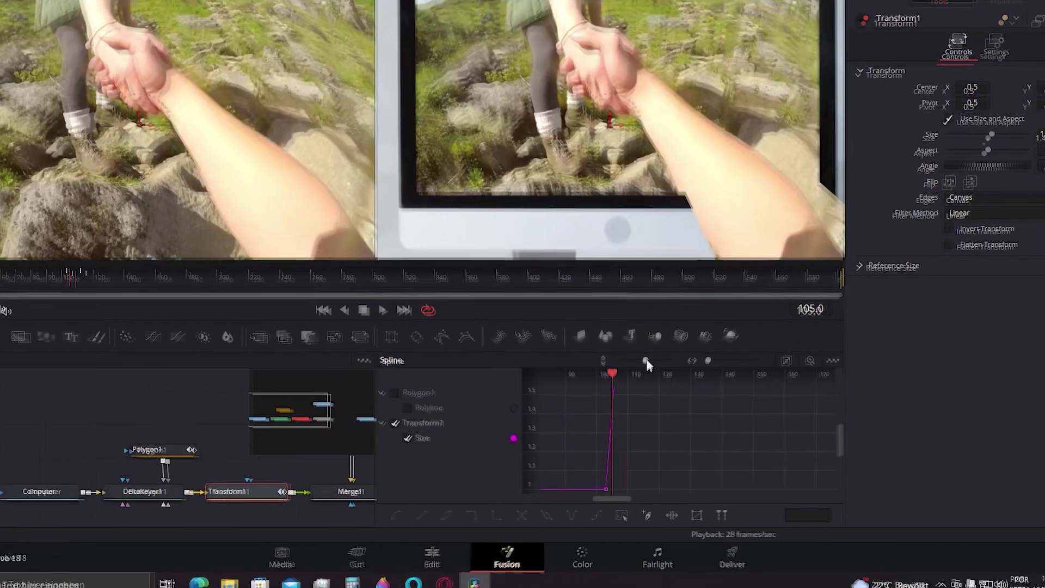
{"action": "left_click_drag", "start_coordinate": [623, 246], "coordinate": [620, 246]}
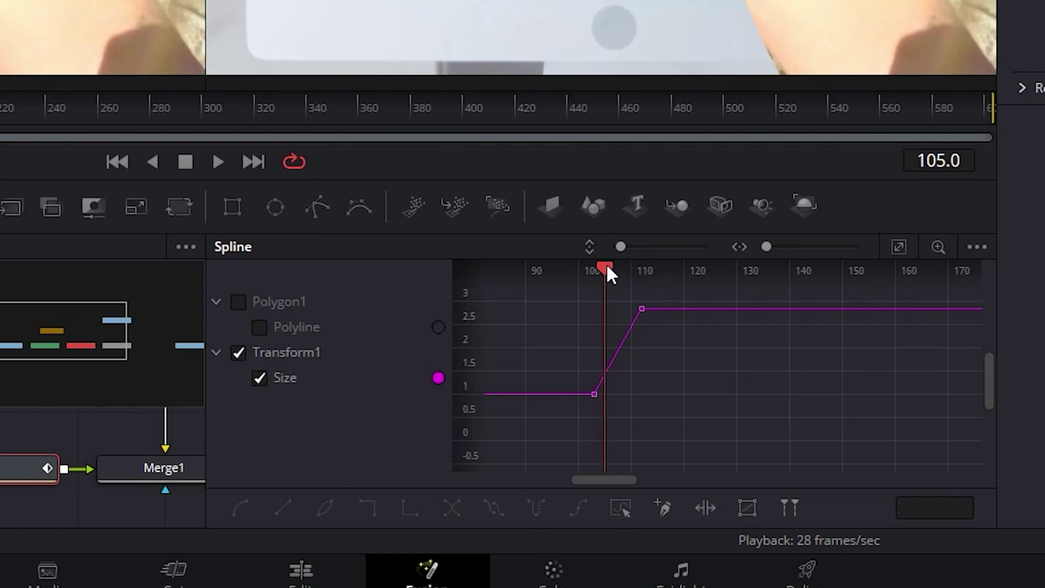
{"action": "left_click_drag", "start_coordinate": [607, 265], "coordinate": [596, 265]}
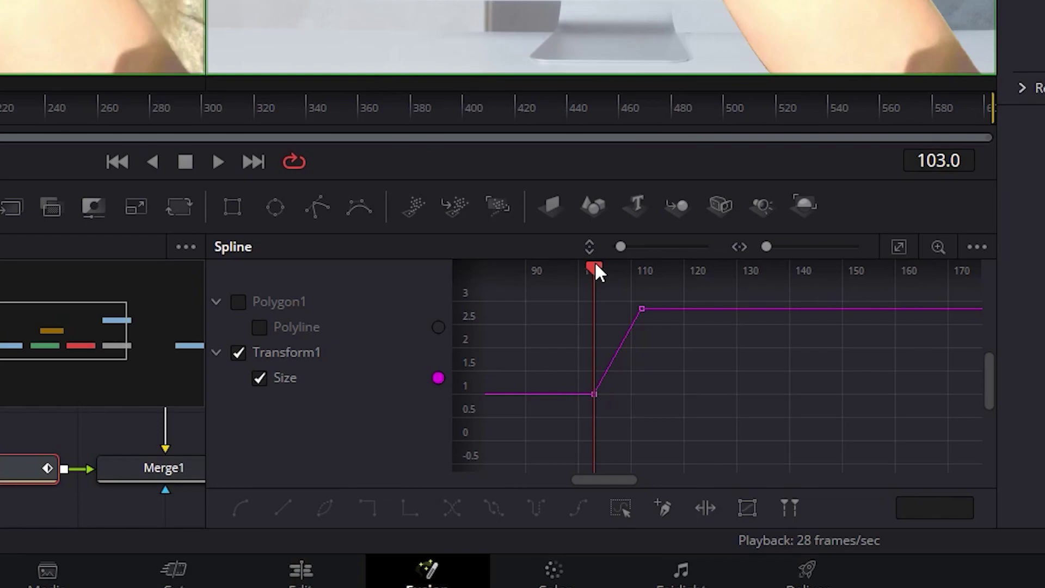
{"action": "left_click_drag", "start_coordinate": [595, 265], "coordinate": [584, 267]}
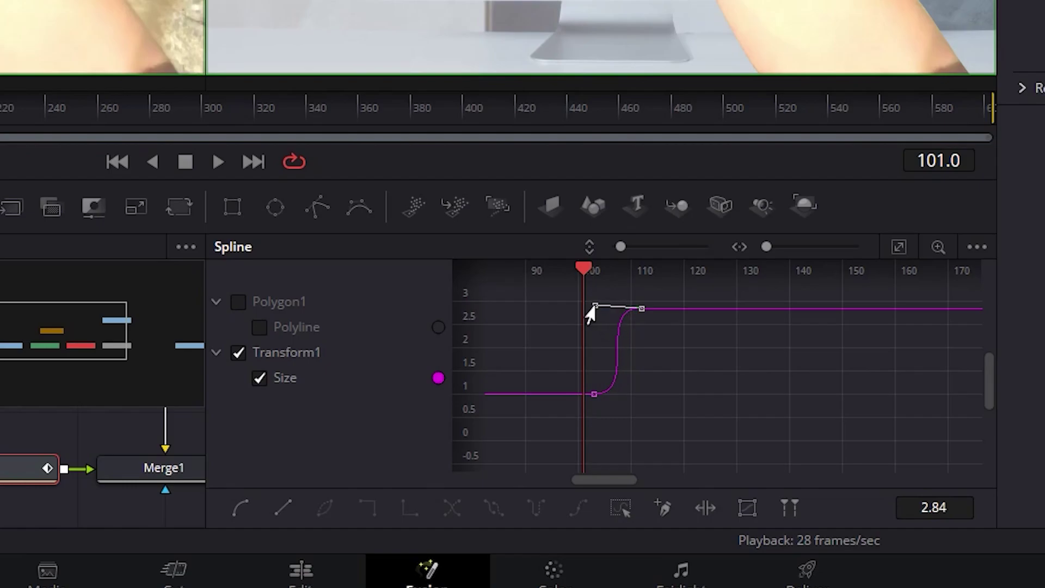
{"action": "key", "text": "space"}
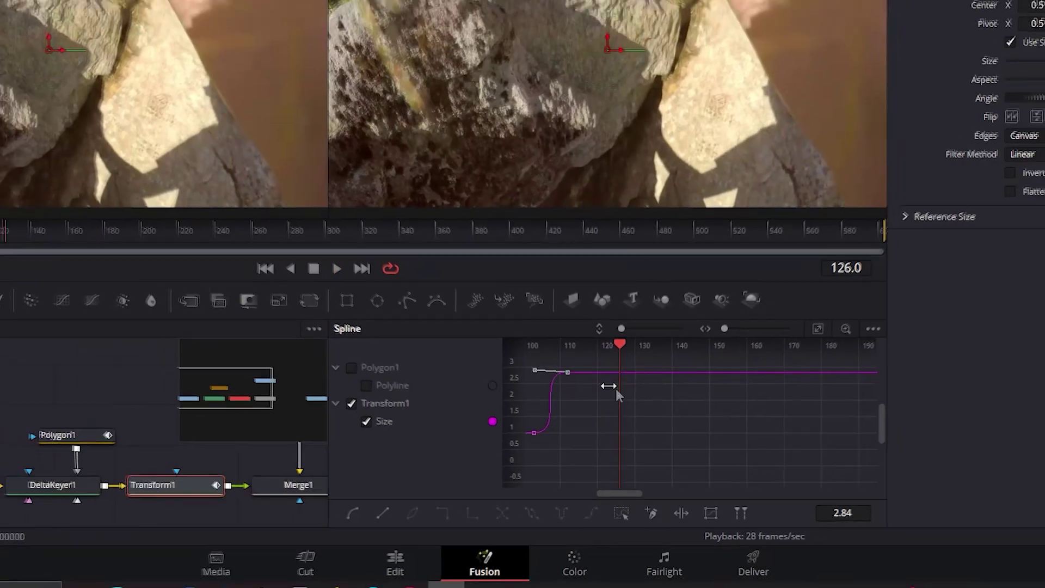
{"action": "left_click_drag", "start_coordinate": [575, 320], "coordinate": [601, 320]}
{"action": "left_click_drag", "start_coordinate": [609, 395], "coordinate": [590, 394]}
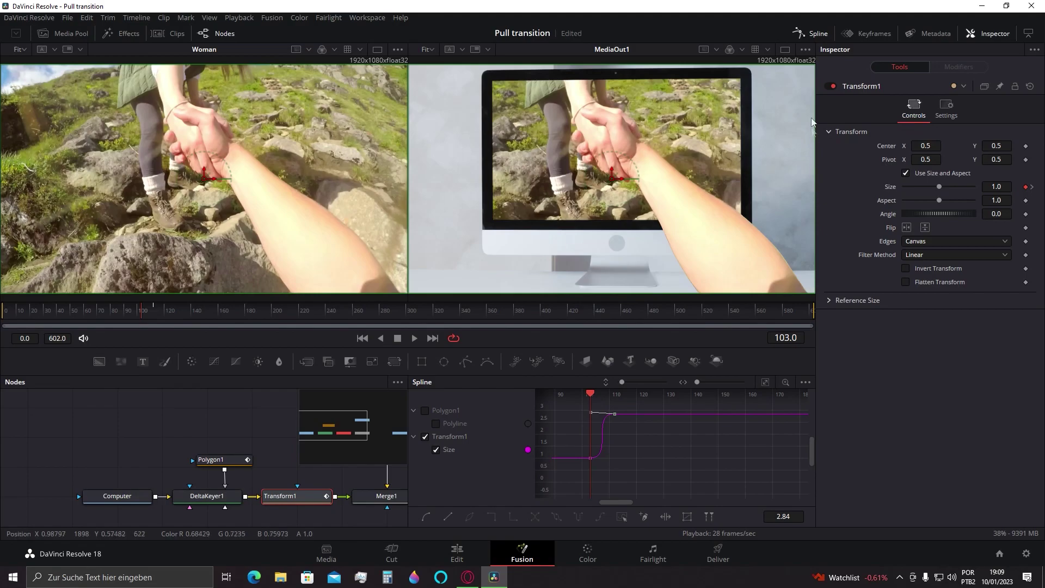
{"action": "left_click", "coordinate": [818, 34]}
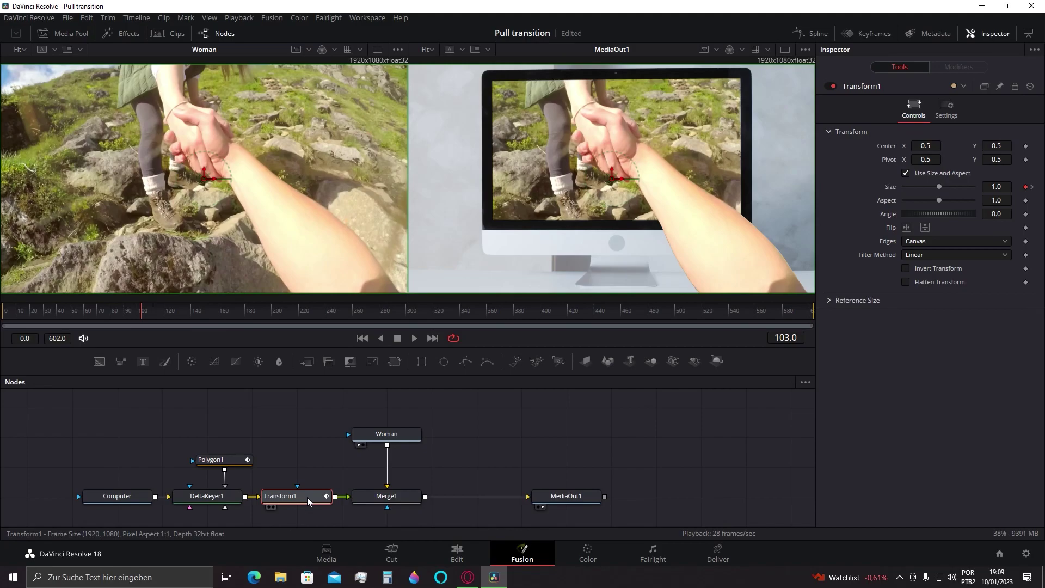
Add a Directional Blur node after Transform1 via tool search, and place Woman above Merge1
{"action": "key", "text": "shift+space"}
{"action": "type", "text": "Transform"}
{"action": "type", "text": "blur"}
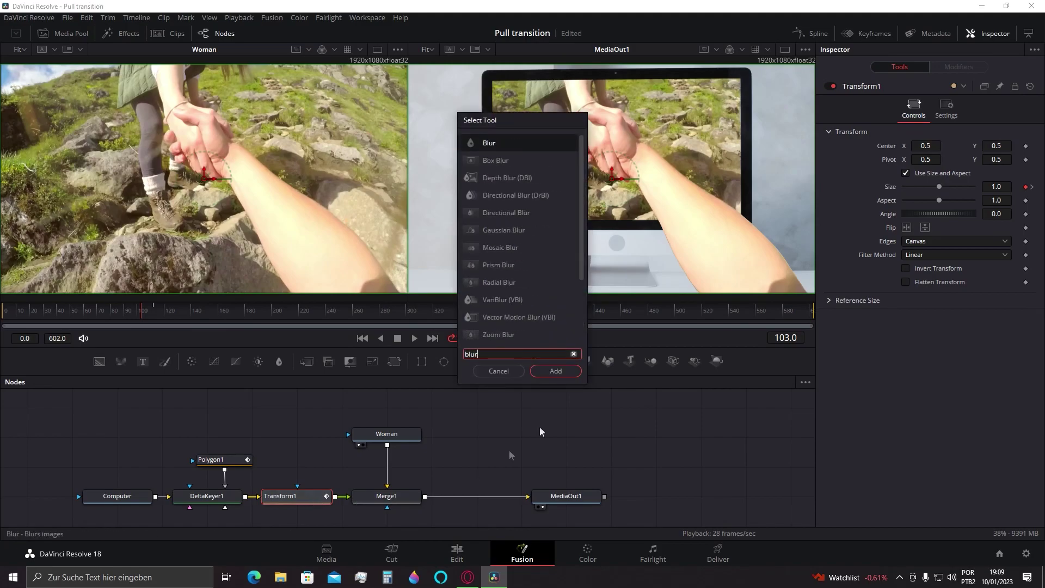
{"action": "left_click", "coordinate": [508, 194]}
{"action": "left_click", "coordinate": [556, 371]}
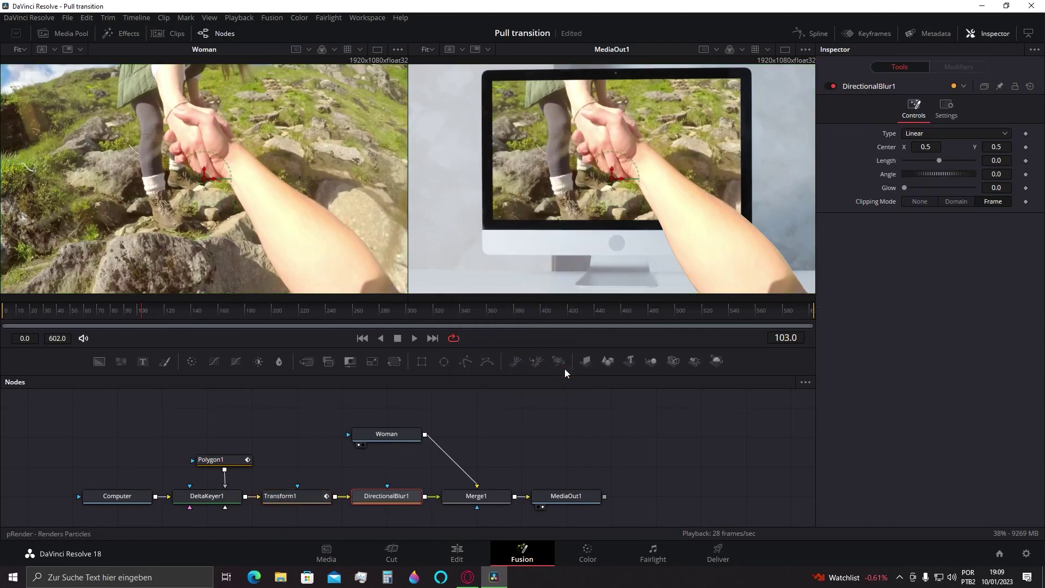
{"action": "left_click_drag", "start_coordinate": [391, 436], "coordinate": [481, 437]}
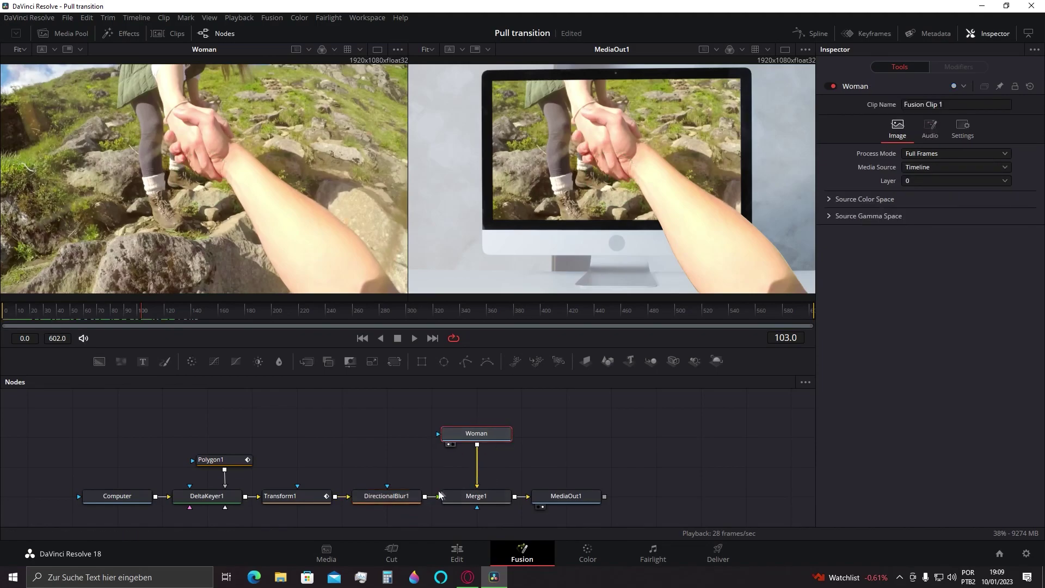
Switch DirectionalBlur1's blur Type to Zoom
{"action": "left_click", "coordinate": [406, 496]}
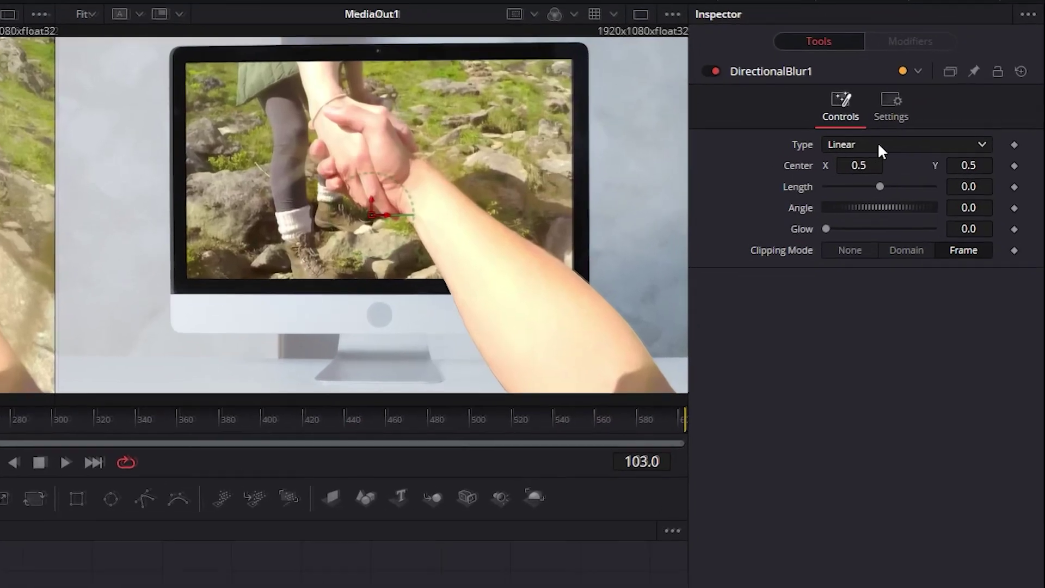
{"action": "left_click", "coordinate": [879, 142]}
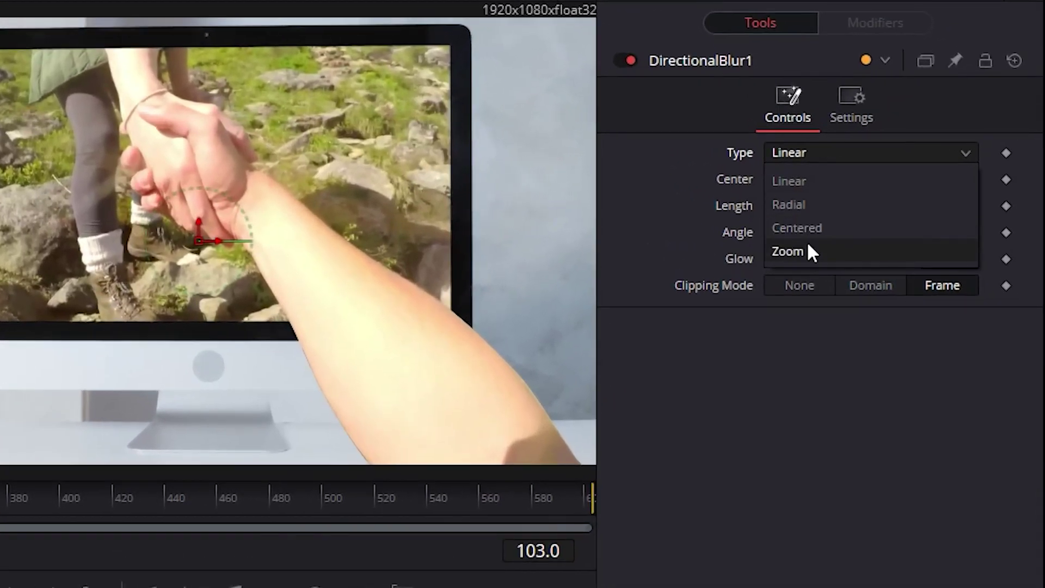
{"action": "left_click", "coordinate": [811, 252]}
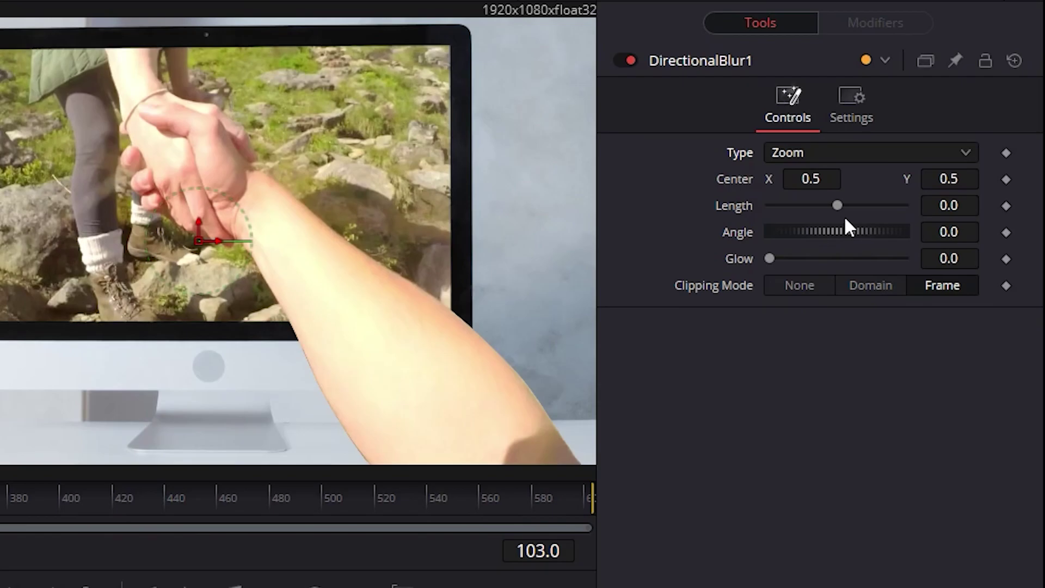
Test larger blur Length values, then return Length to about 0
{"action": "left_click_drag", "start_coordinate": [838, 206], "coordinate": [784, 204]}
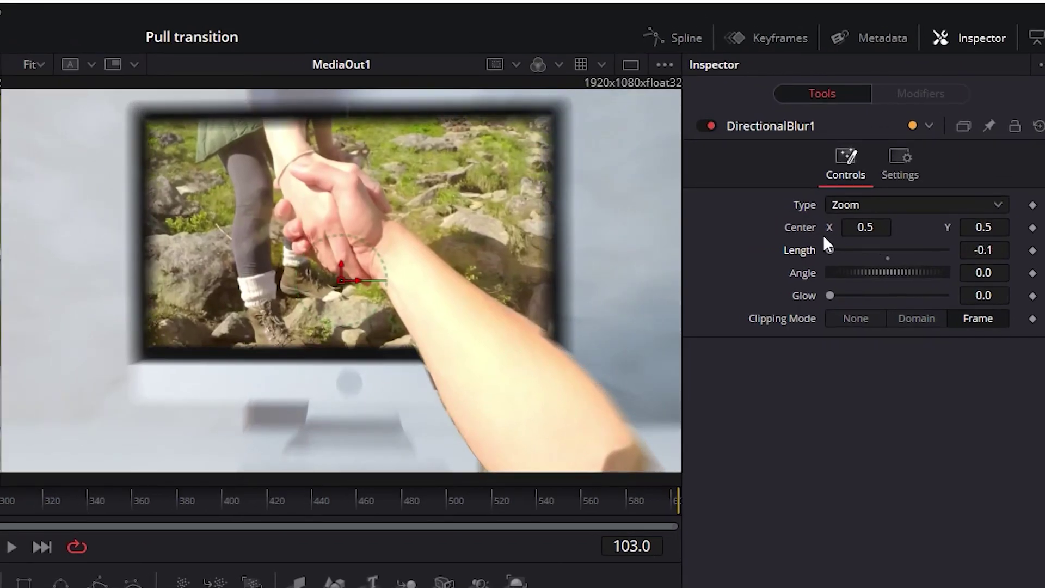
{"action": "left_click_drag", "start_coordinate": [823, 239], "coordinate": [957, 267]}
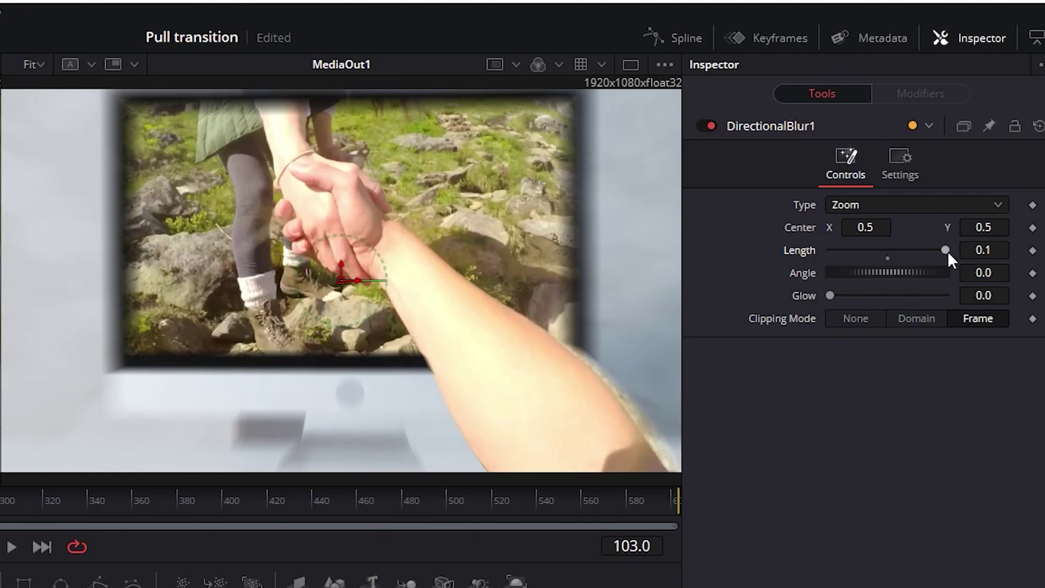
{"action": "left_click_drag", "start_coordinate": [948, 254], "coordinate": [891, 250]}
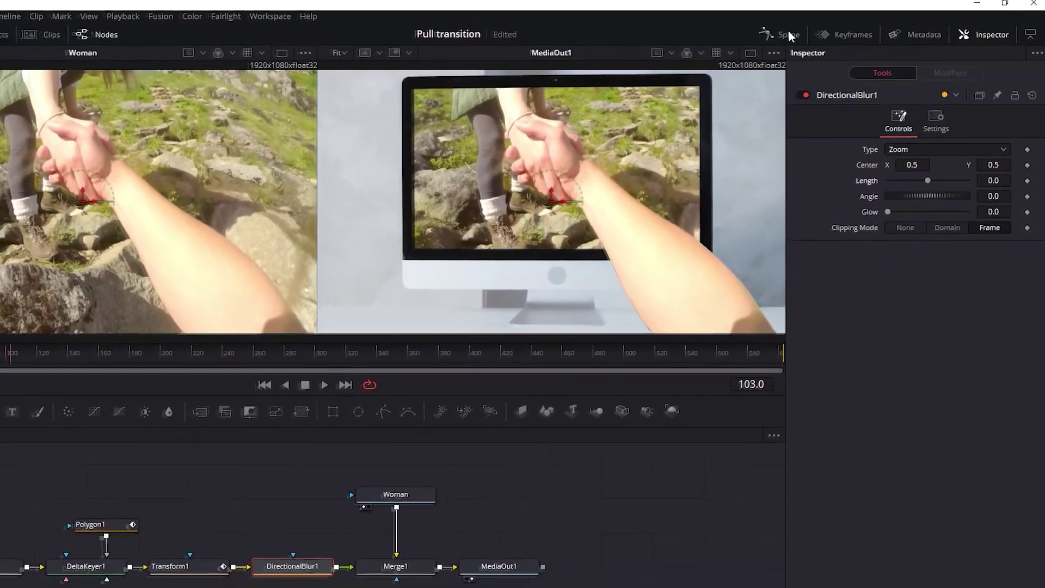
Keyframe the zoom blur Length at 0.0 on frame 103 and 0.1 on frame 112
{"action": "left_click", "coordinate": [789, 33]}
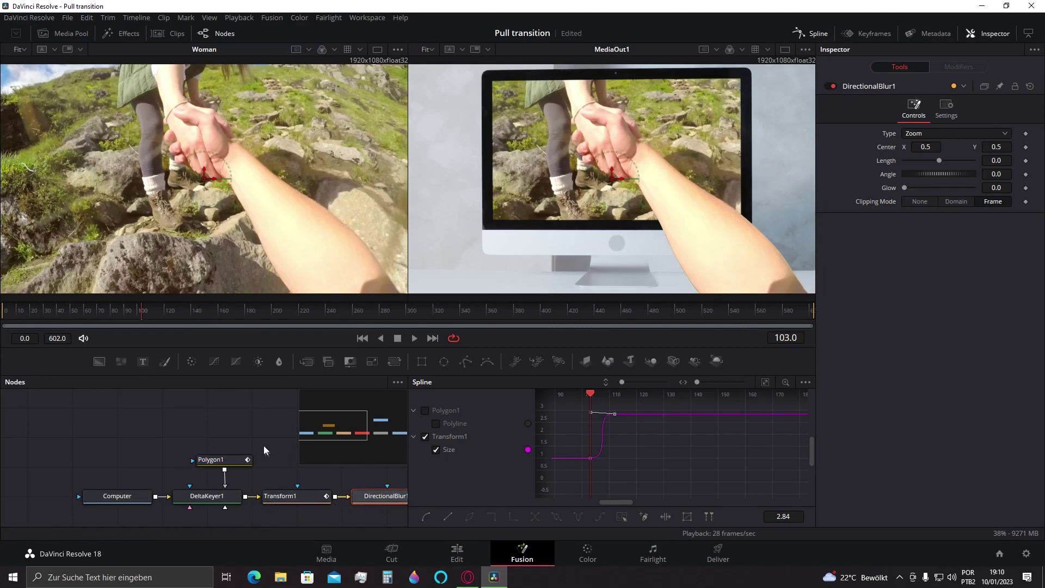
{"action": "left_click_drag", "start_coordinate": [271, 446], "coordinate": [109, 441]}
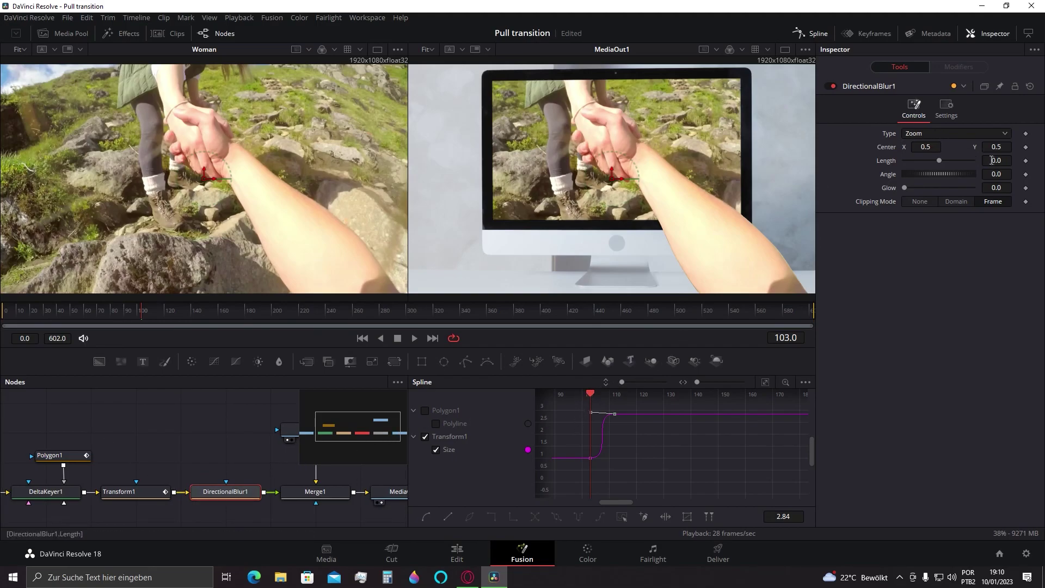
{"action": "left_click", "coordinate": [1027, 161]}
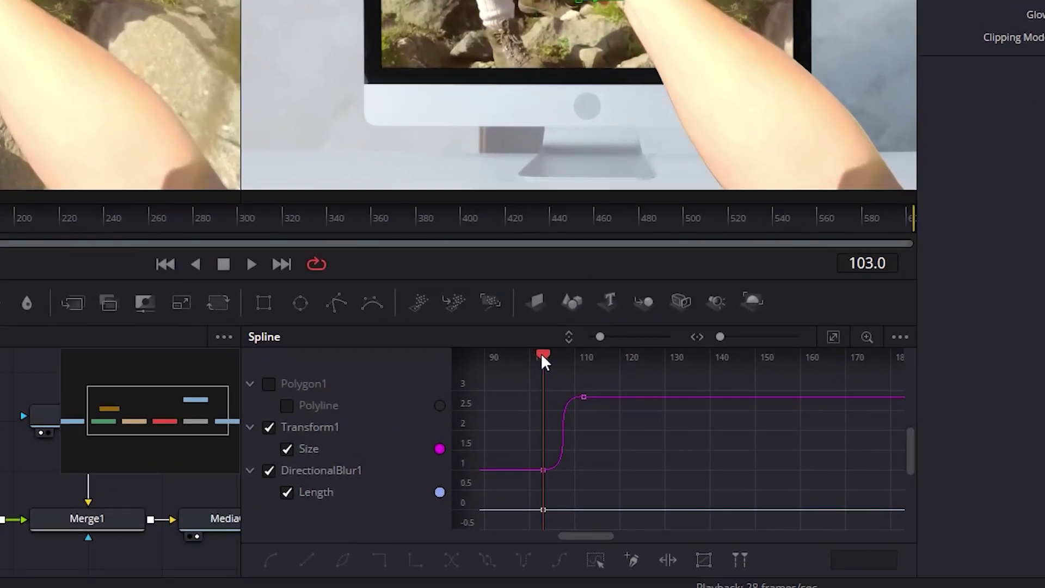
{"action": "left_click_drag", "start_coordinate": [552, 363], "coordinate": [583, 361]}
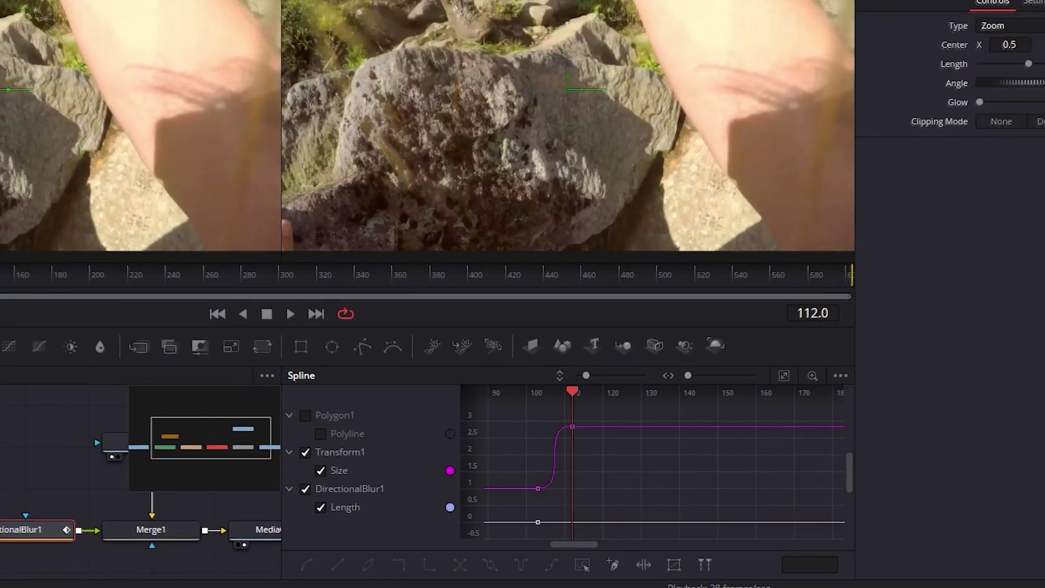
{"action": "left_click_drag", "start_coordinate": [1024, 14], "coordinate": [1044, 14]}
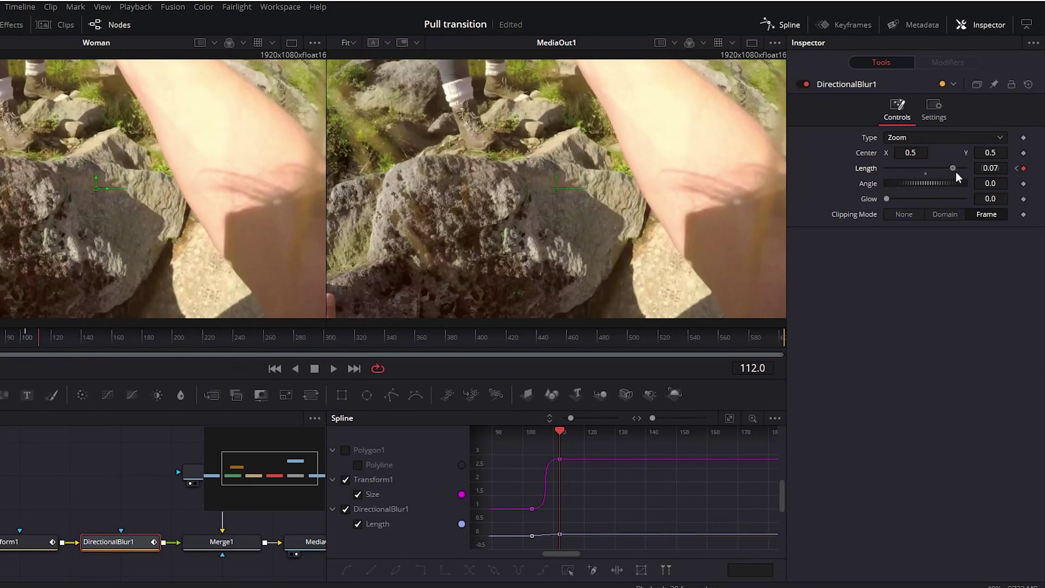
{"action": "left_click_drag", "start_coordinate": [958, 177], "coordinate": [972, 179]}
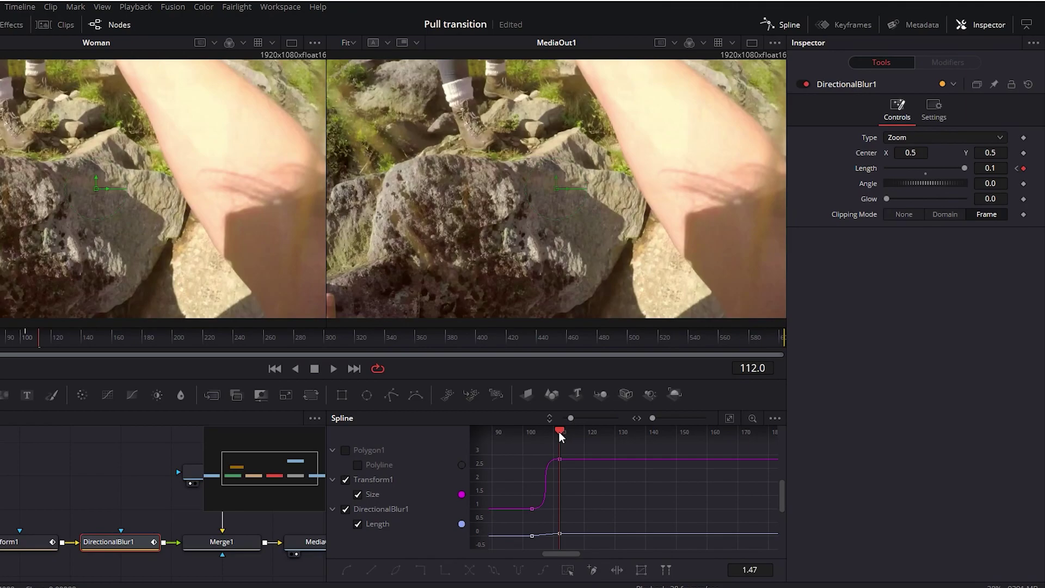
Check the blur at frames 106 and 103 and inspect the Length keys in the spline
{"action": "left_click_drag", "start_coordinate": [562, 436], "coordinate": [526, 436]}
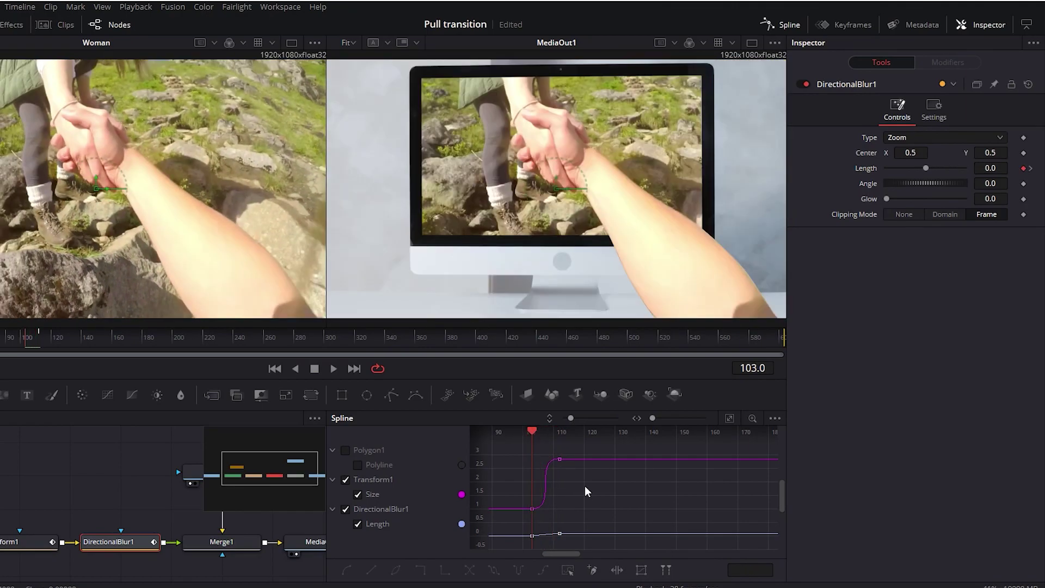
{"action": "left_click_drag", "start_coordinate": [586, 490], "coordinate": [615, 448]}
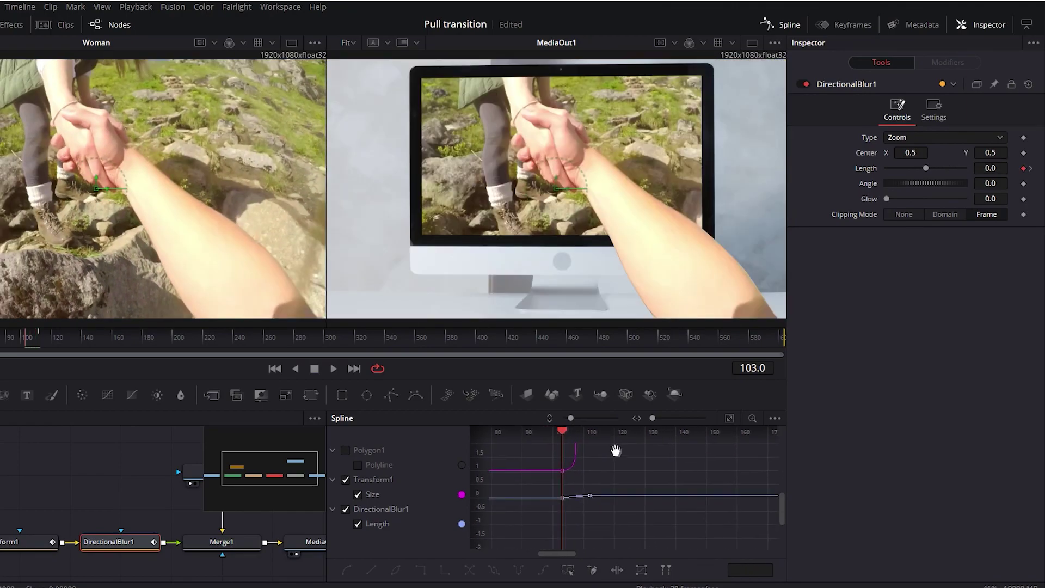
{"action": "left_click", "coordinate": [581, 502]}
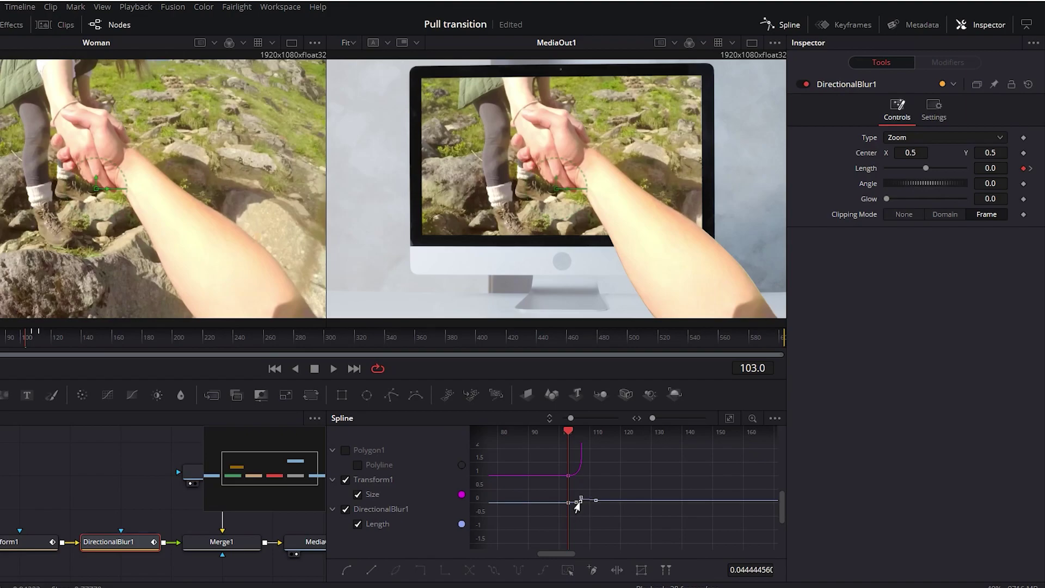
{"action": "left_click", "coordinate": [587, 511]}
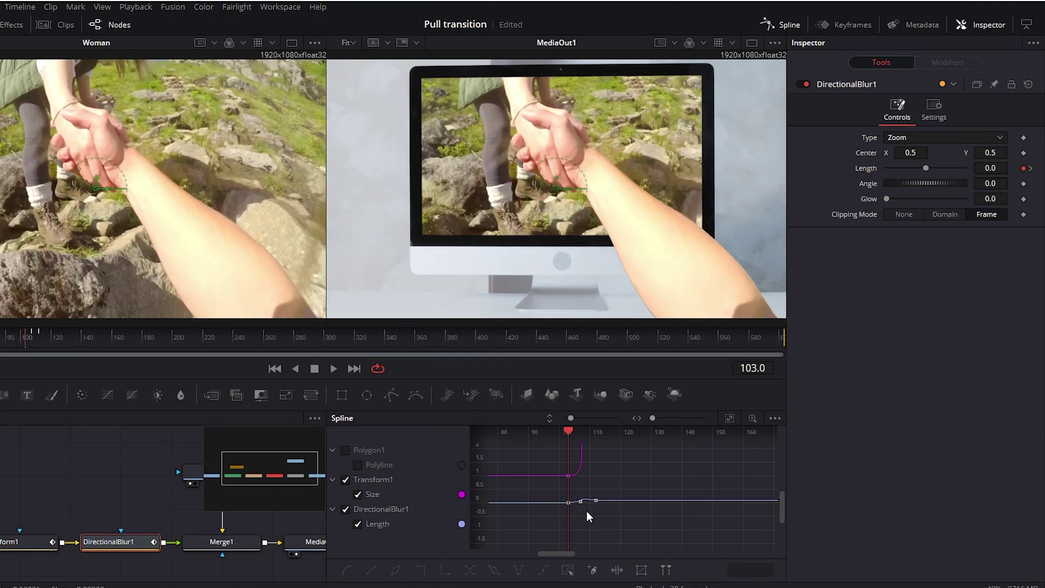